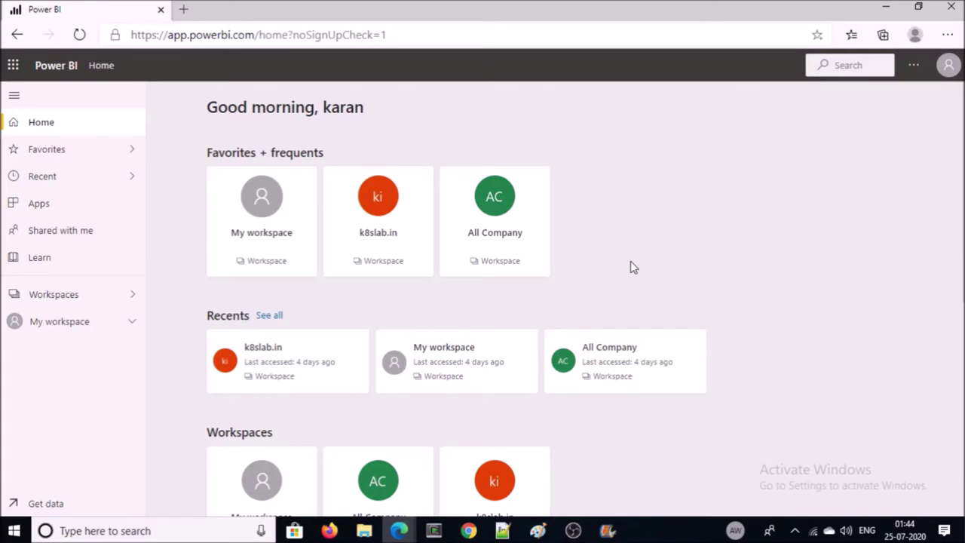
Create a new Power BI workspace named Demo
{"action": "left_click", "coordinate": [108, 300]}
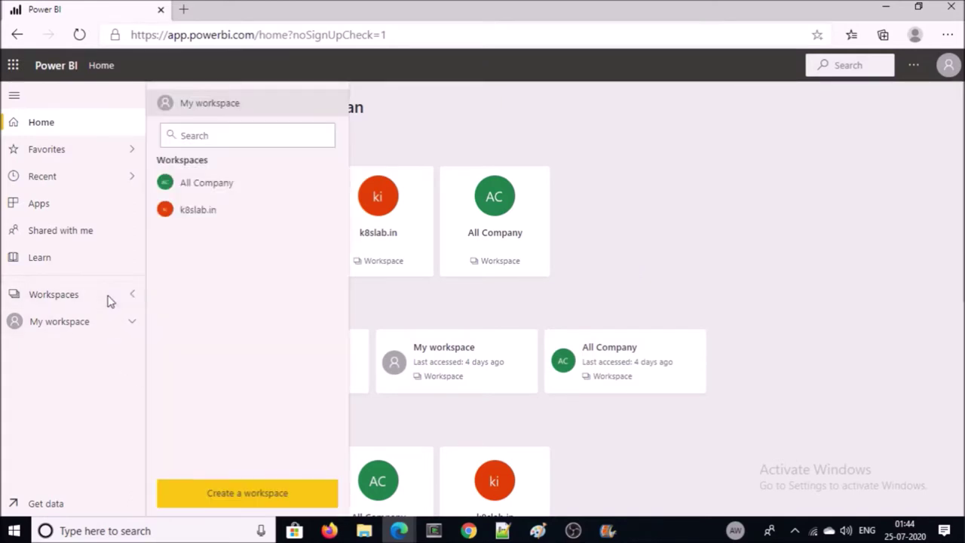
{"action": "left_click", "coordinate": [210, 504]}
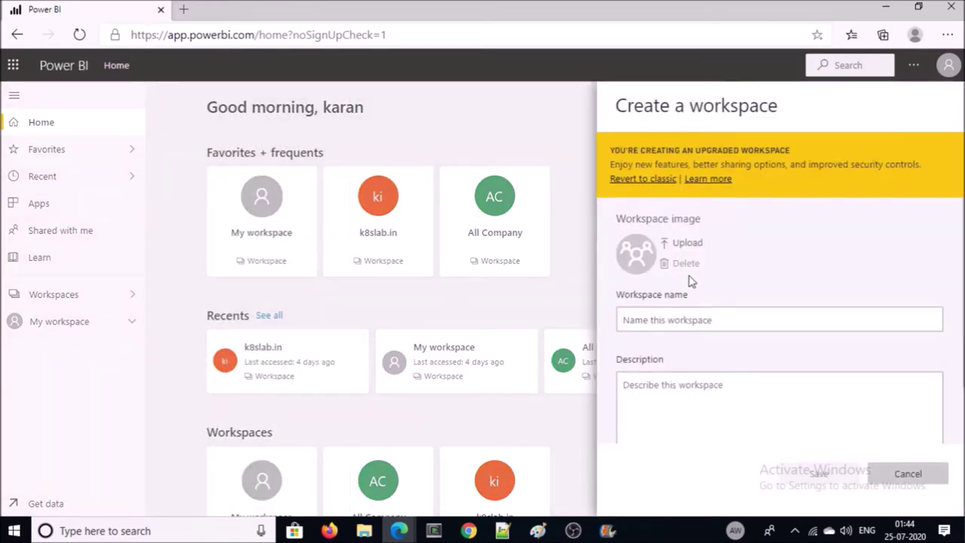
{"action": "left_click", "coordinate": [674, 323]}
{"action": "type", "text": "Demo"}
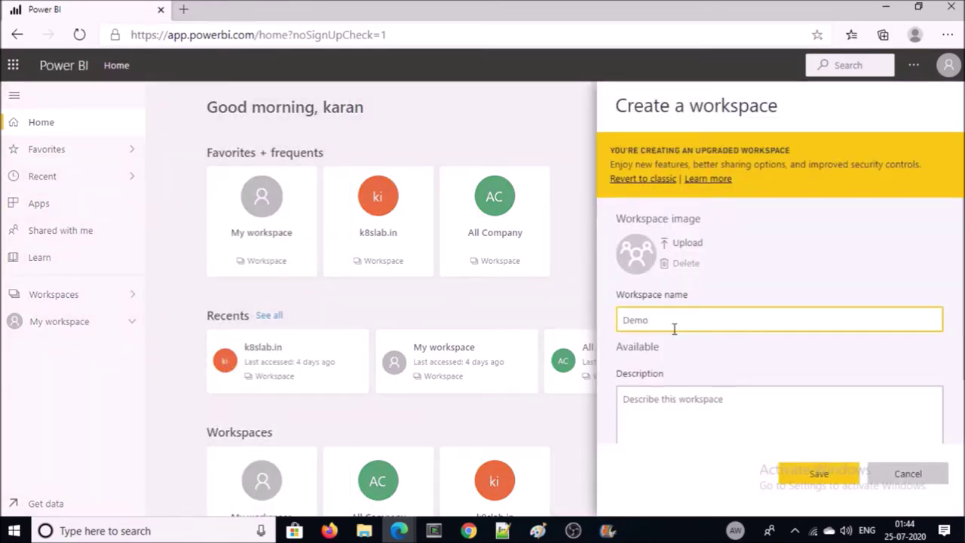
{"action": "scroll", "coordinate": [636, 370], "scroll_direction": "down", "scroll_amount": 1}
{"action": "left_click", "coordinate": [822, 475]}
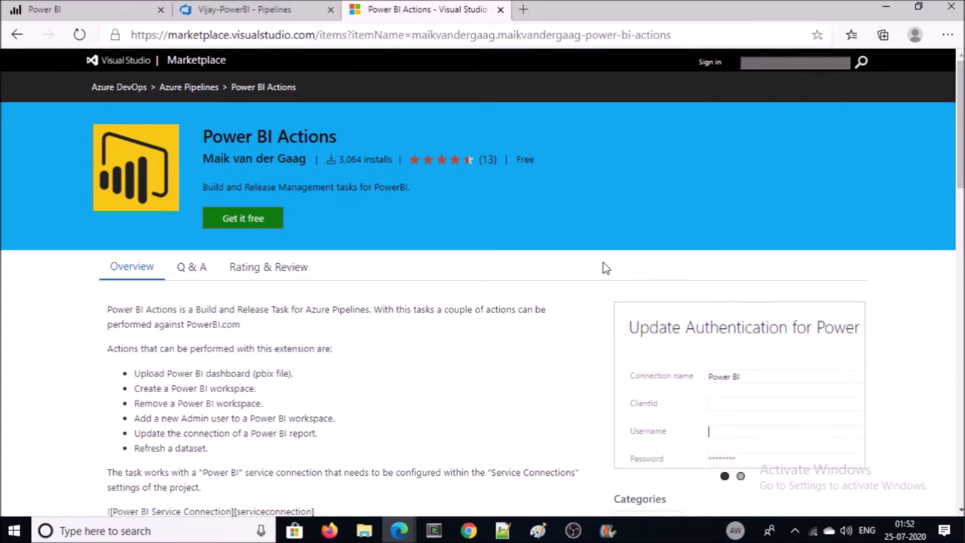
Review the service connection types on the Power BI Actions extension page and read the linked guide on using a service principal with Power BI
{"action": "scroll", "coordinate": [319, 373], "scroll_direction": "down", "scroll_amount": 5}
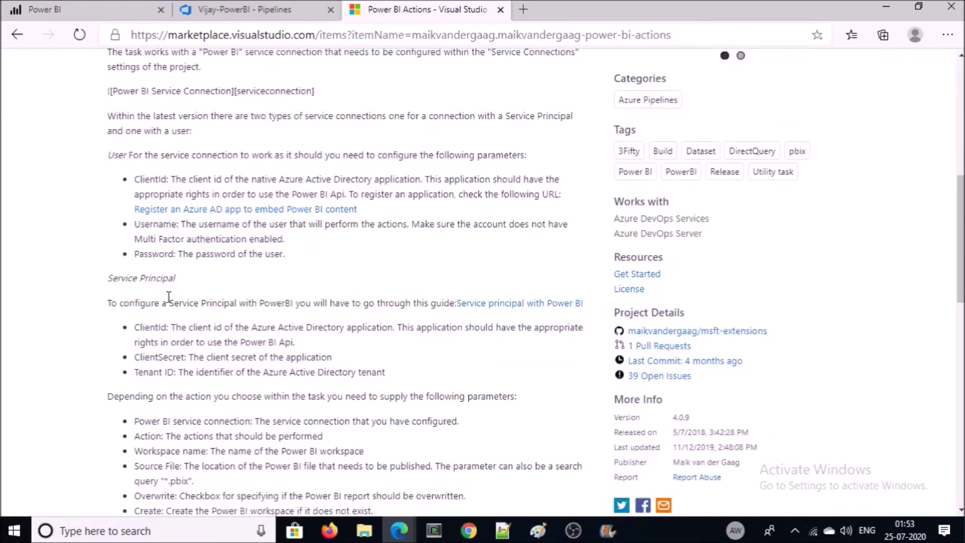
{"action": "scroll", "coordinate": [149, 328], "scroll_direction": "up", "scroll_amount": 1}
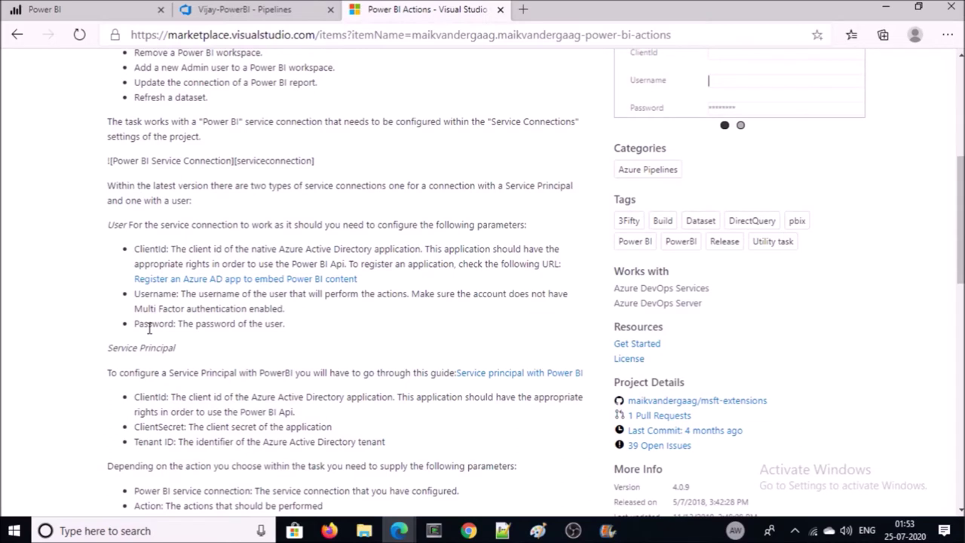
{"action": "left_click_drag", "start_coordinate": [573, 186], "coordinate": [503, 185]}
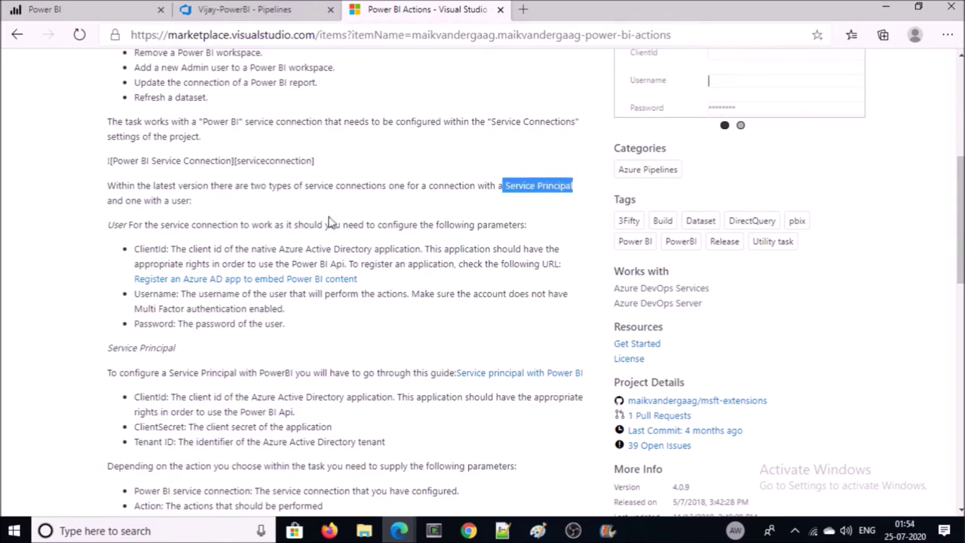
{"action": "double_click", "coordinate": [181, 200]}
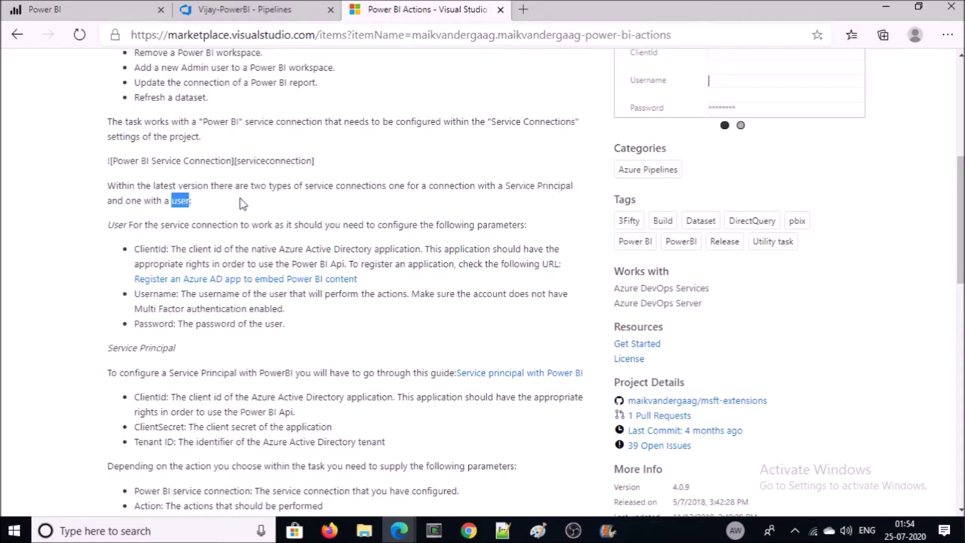
{"action": "scroll", "coordinate": [243, 203], "scroll_direction": "down", "scroll_amount": 2}
{"action": "triple_click", "coordinate": [131, 209]}
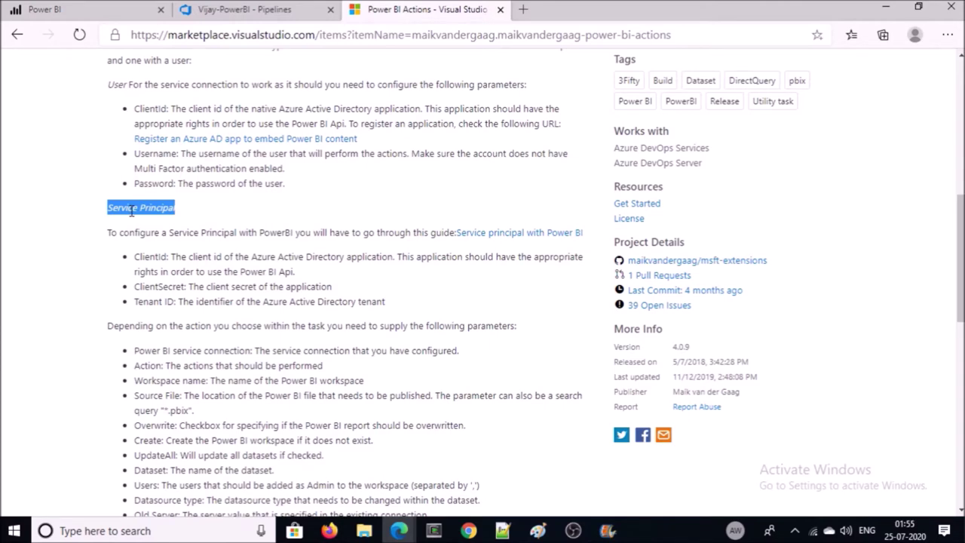
{"action": "left_click", "coordinate": [520, 232]}
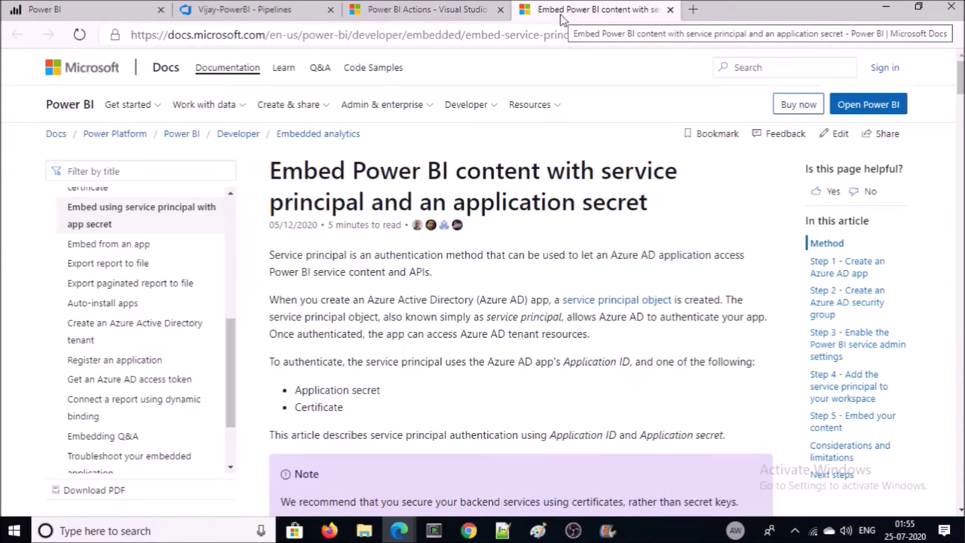
{"action": "scroll", "coordinate": [591, 296], "scroll_direction": "down", "scroll_amount": 5}
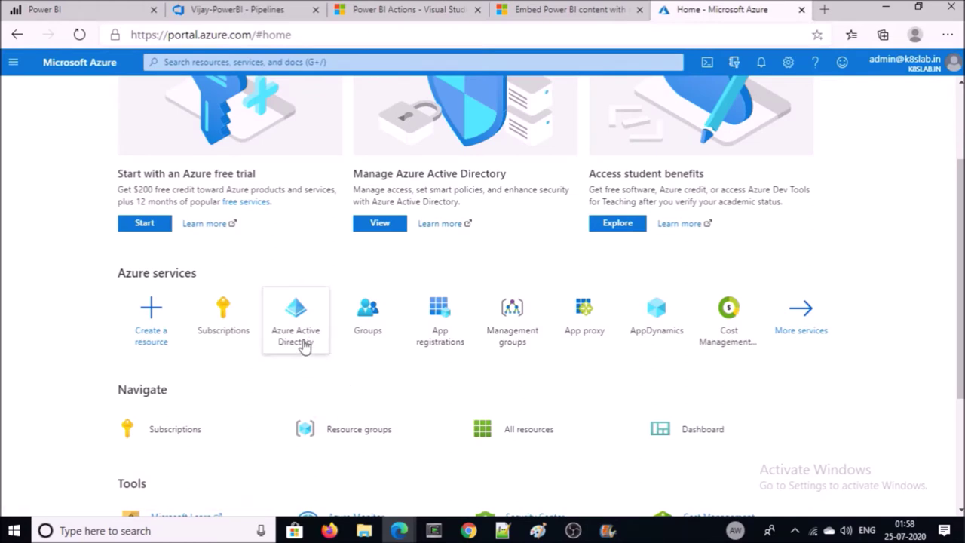
In the Azure portal, register a new Azure Active Directory application named power-bi
{"action": "left_click", "coordinate": [305, 339]}
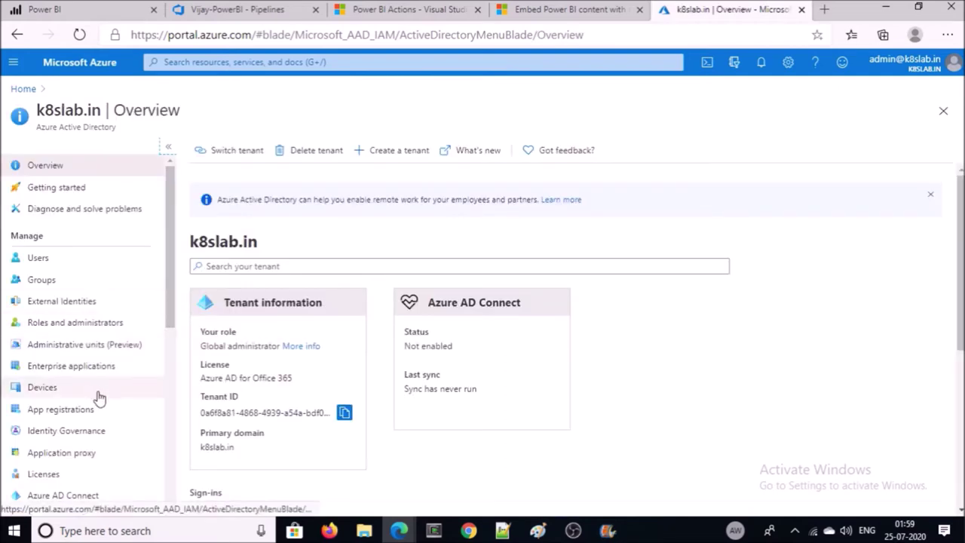
{"action": "left_click", "coordinate": [89, 411]}
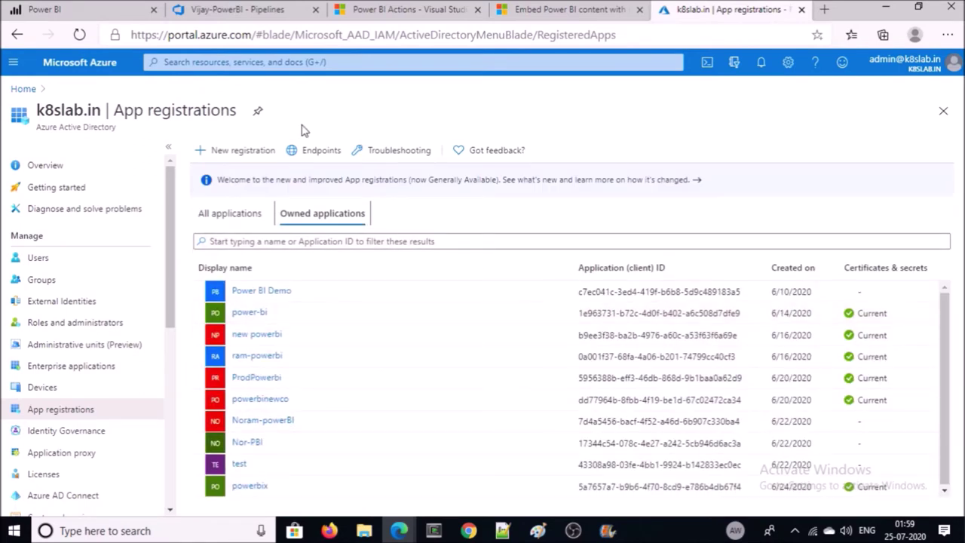
{"action": "left_click", "coordinate": [252, 151]}
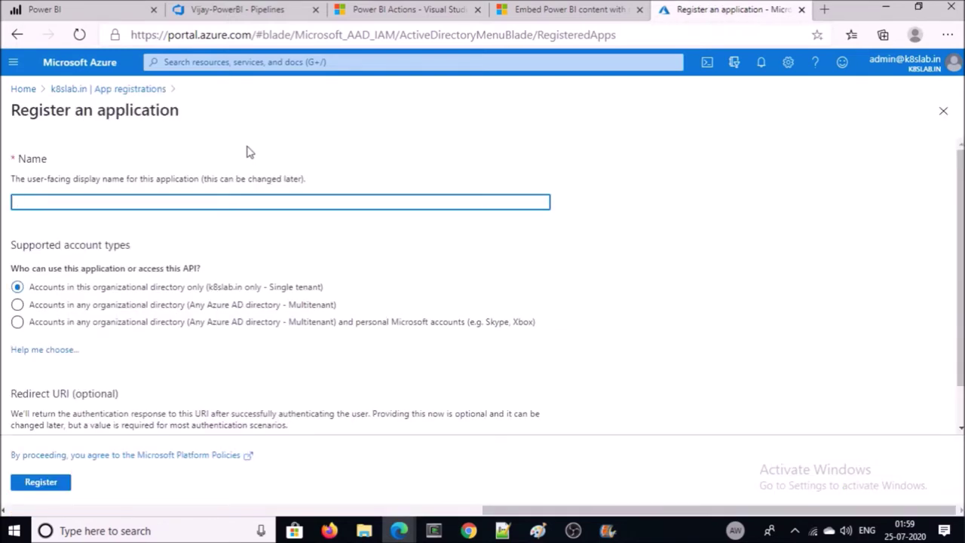
{"action": "type", "text": "power-bi"}
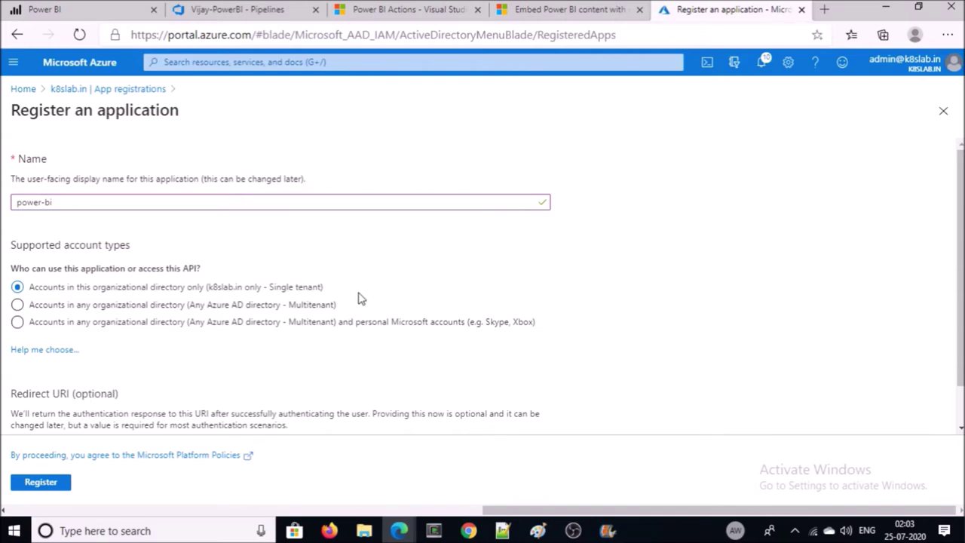
{"action": "scroll", "coordinate": [317, 317], "scroll_direction": "down", "scroll_amount": 1}
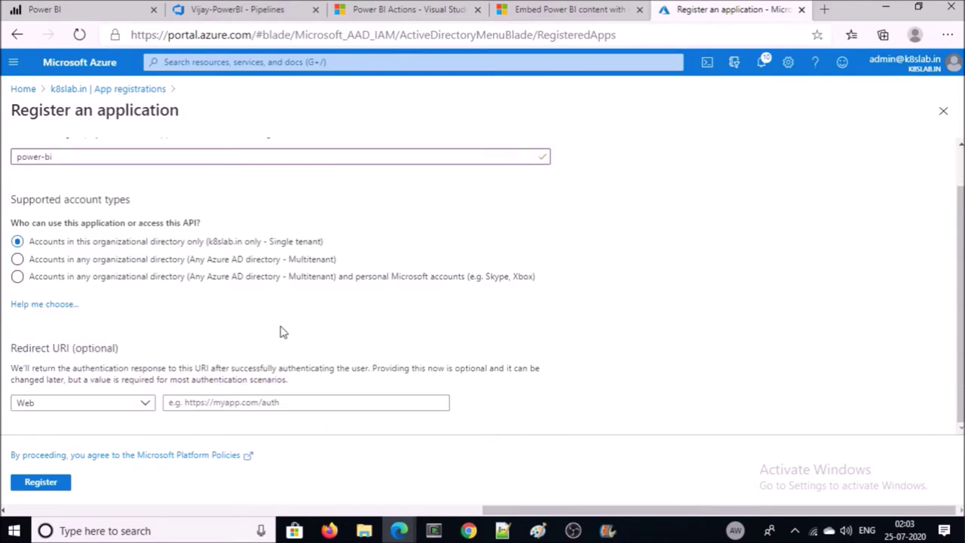
{"action": "left_click", "coordinate": [41, 483]}
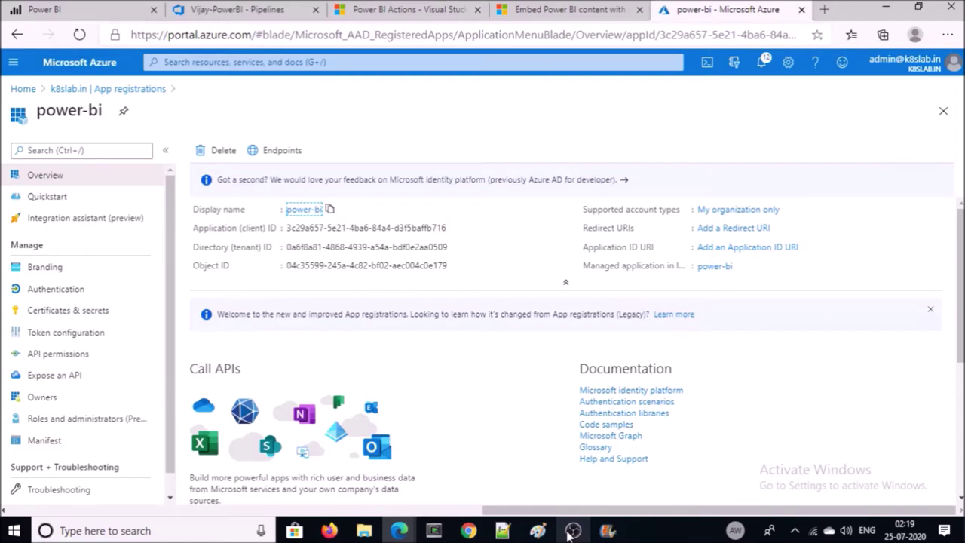
Start a new Azure Active Directory group of type Security and name it spn-powerbi
{"action": "left_click", "coordinate": [77, 89]}
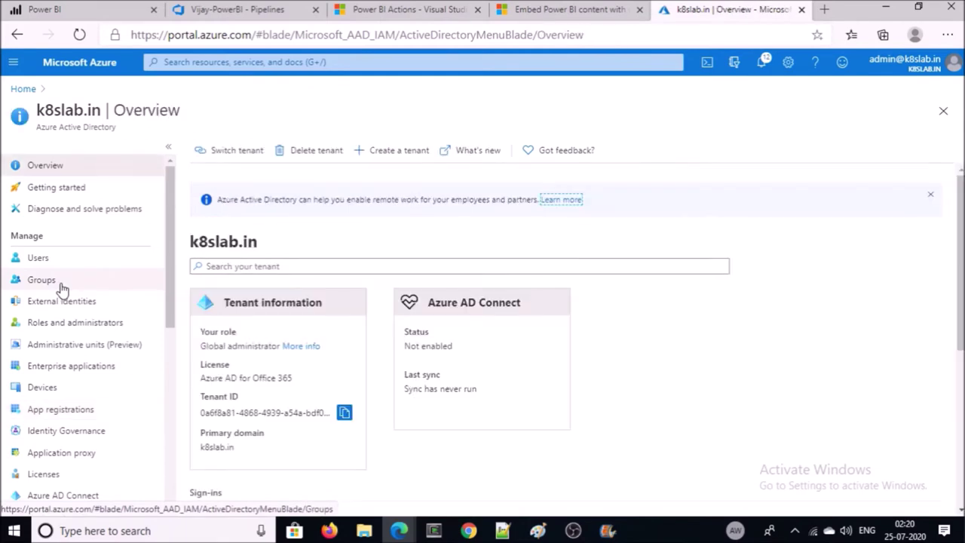
{"action": "left_click", "coordinate": [60, 286]}
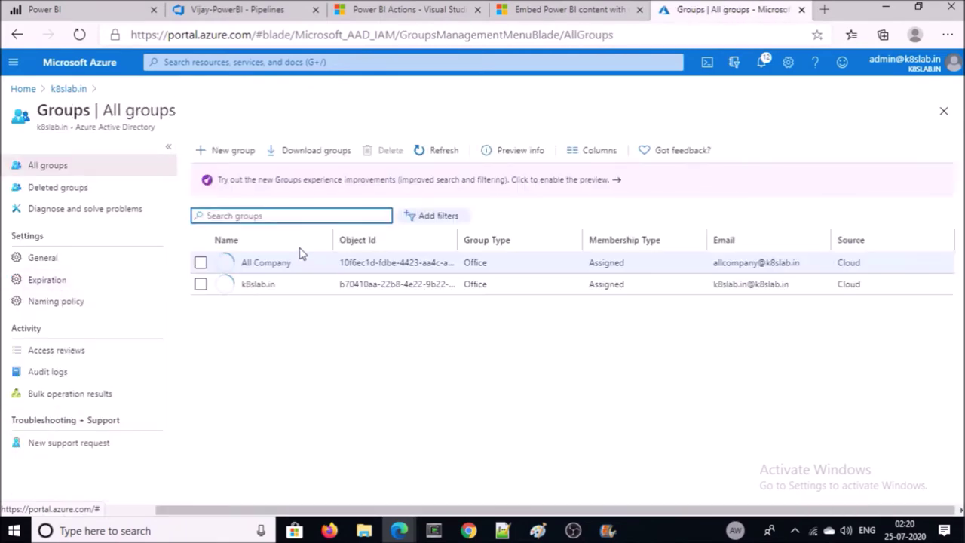
{"action": "left_click", "coordinate": [235, 153]}
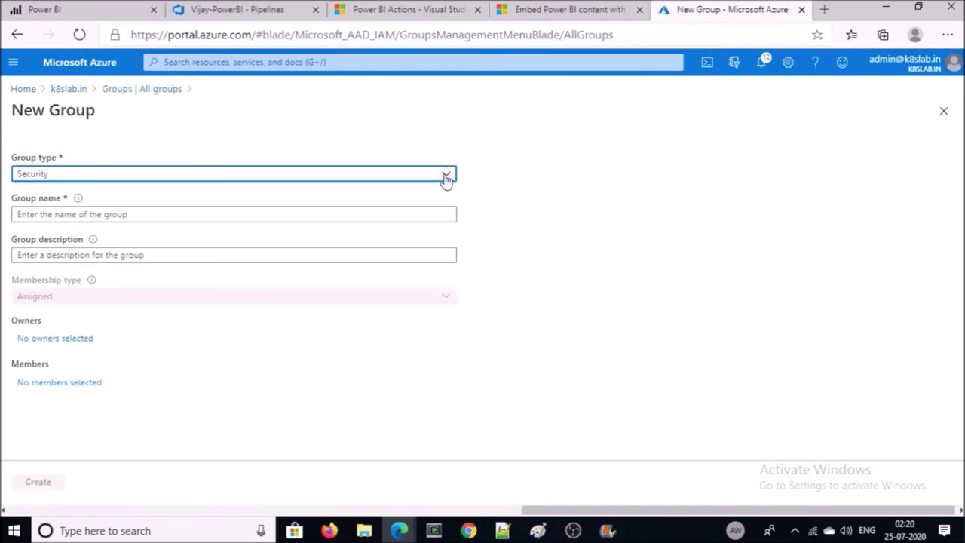
{"action": "left_click", "coordinate": [446, 177]}
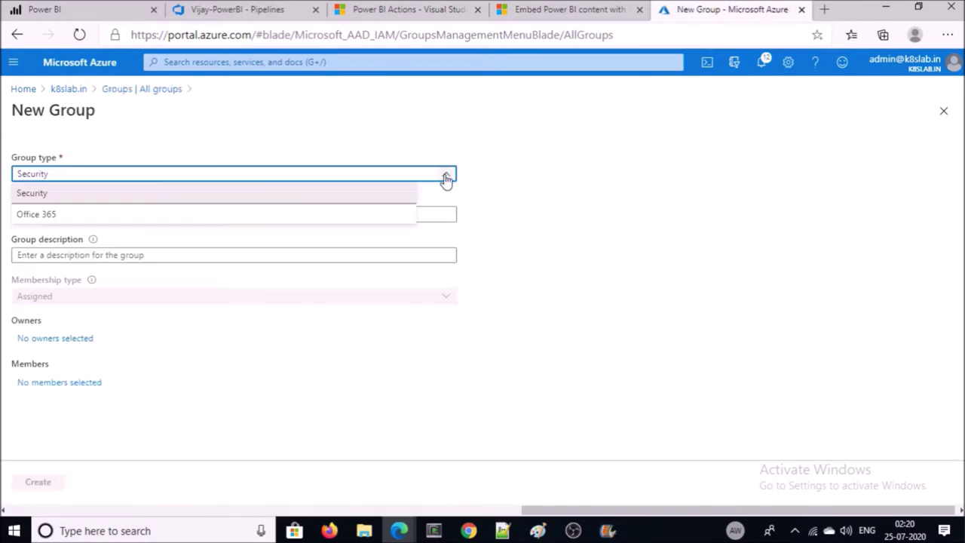
{"action": "left_click", "coordinate": [306, 194]}
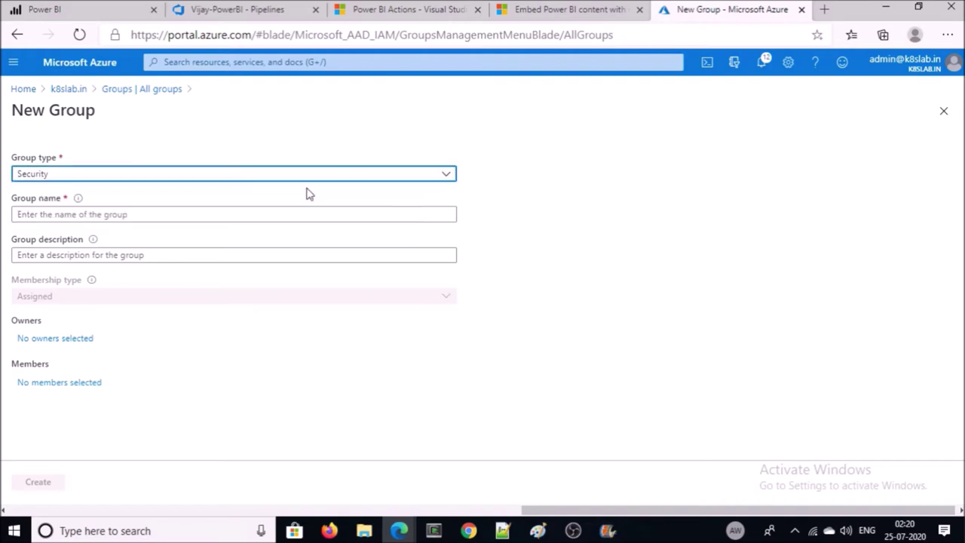
{"action": "left_click", "coordinate": [110, 220]}
{"action": "type", "text": "spn-powerbi"}
Create the group with the power-bi application as its member and open the new group
{"action": "left_click", "coordinate": [45, 383]}
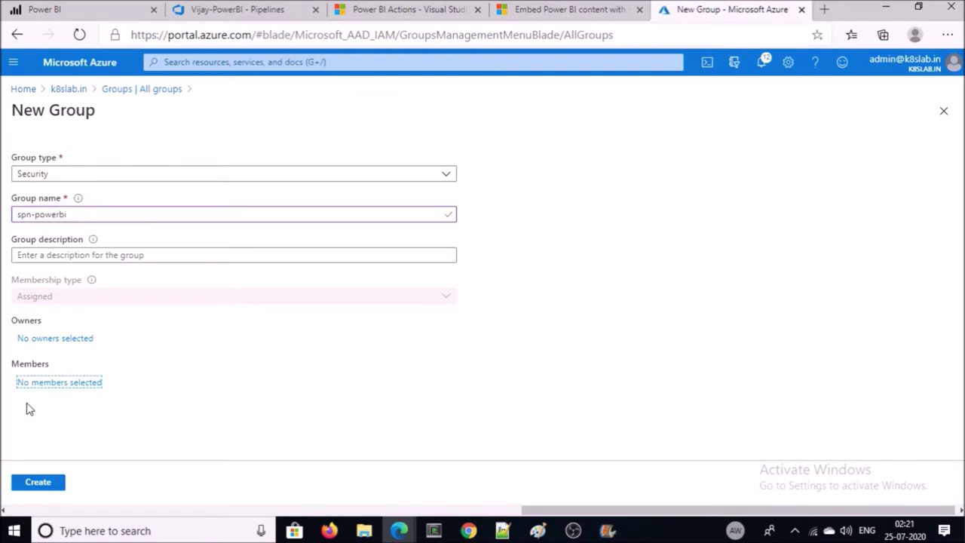
{"action": "left_click", "coordinate": [69, 383]}
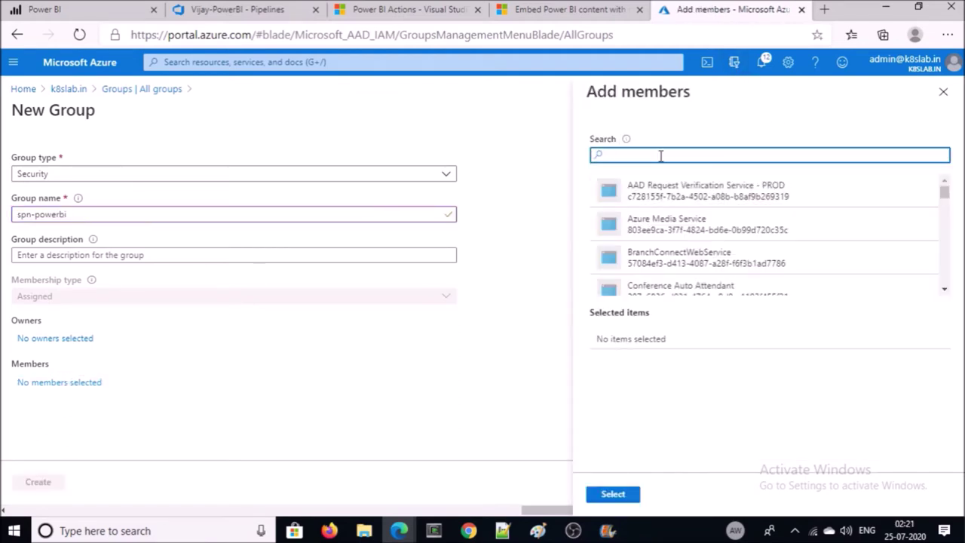
{"action": "type", "text": "power-bi"}
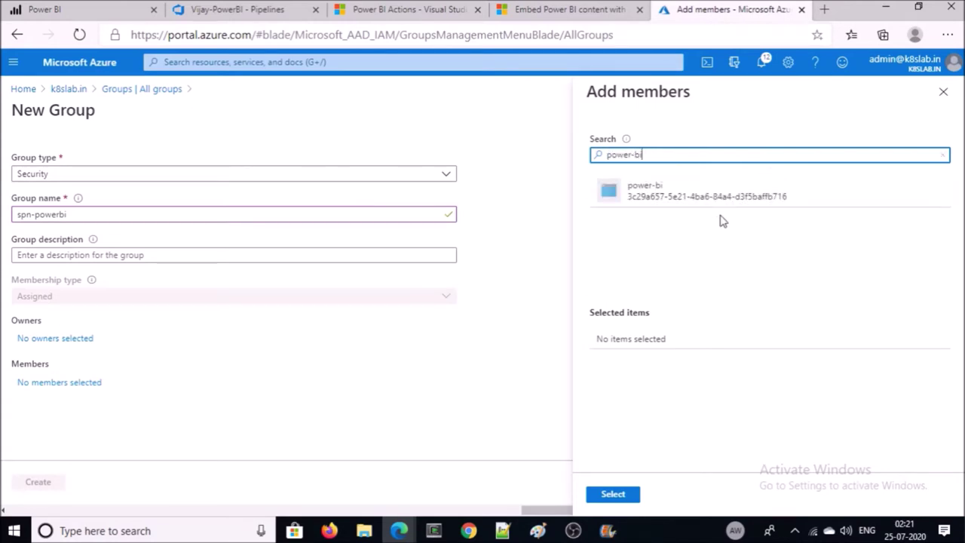
{"action": "left_click", "coordinate": [720, 197]}
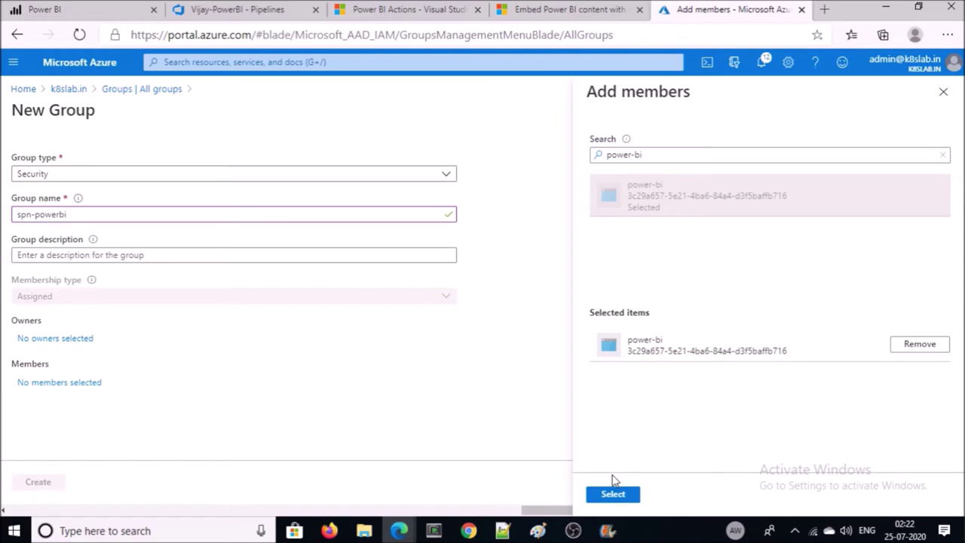
{"action": "left_click", "coordinate": [626, 496]}
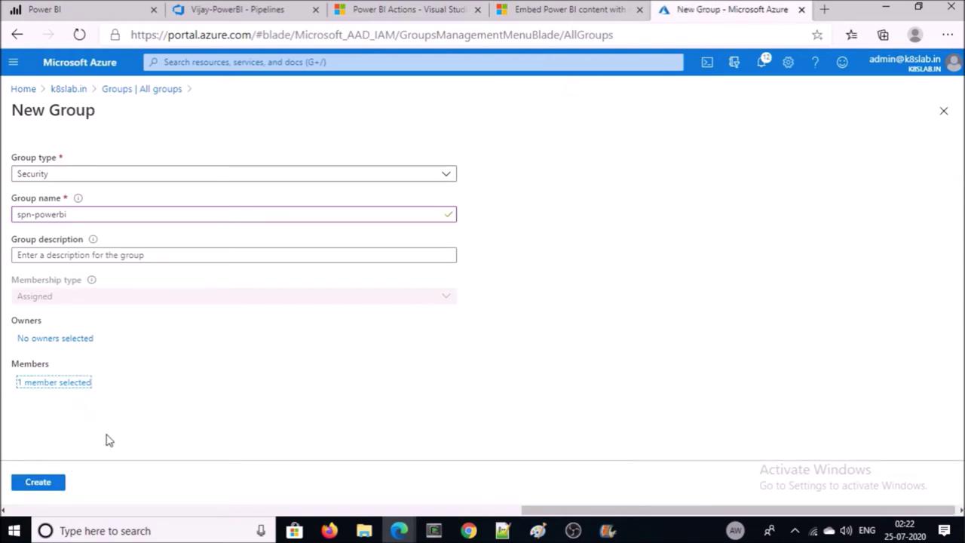
{"action": "left_click", "coordinate": [58, 482]}
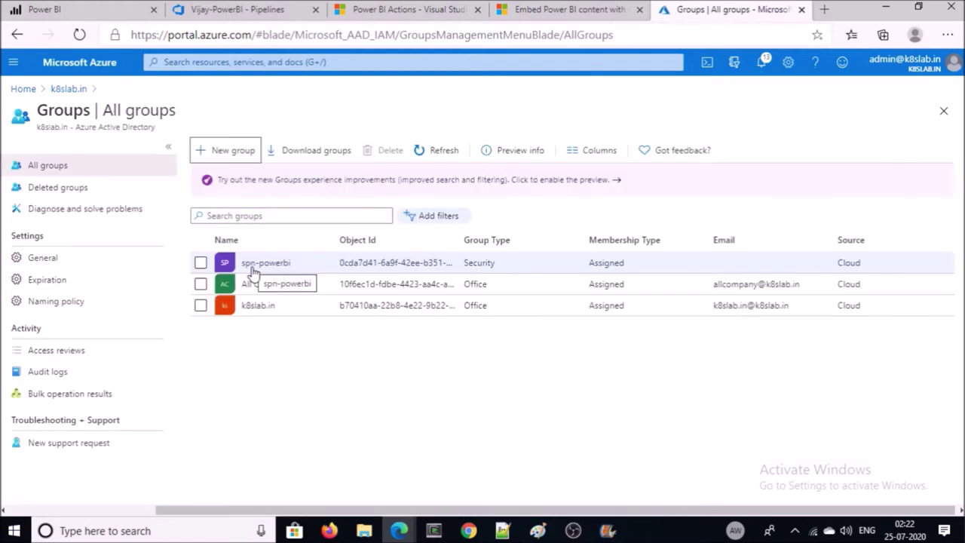
{"action": "left_click", "coordinate": [253, 264]}
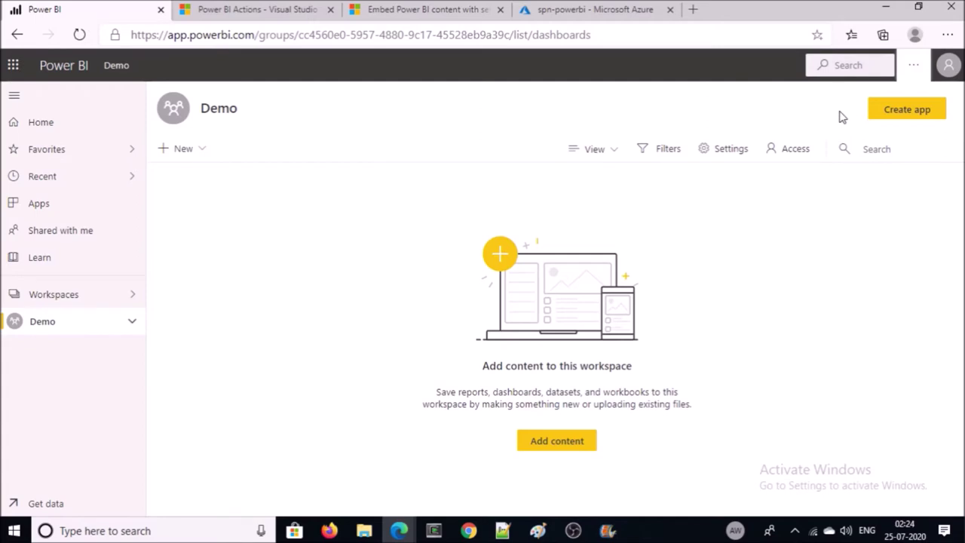
In the admin portal's tenant settings, expand the developer setting Allow service principals to use Power BI APIs
{"action": "left_click", "coordinate": [913, 65]}
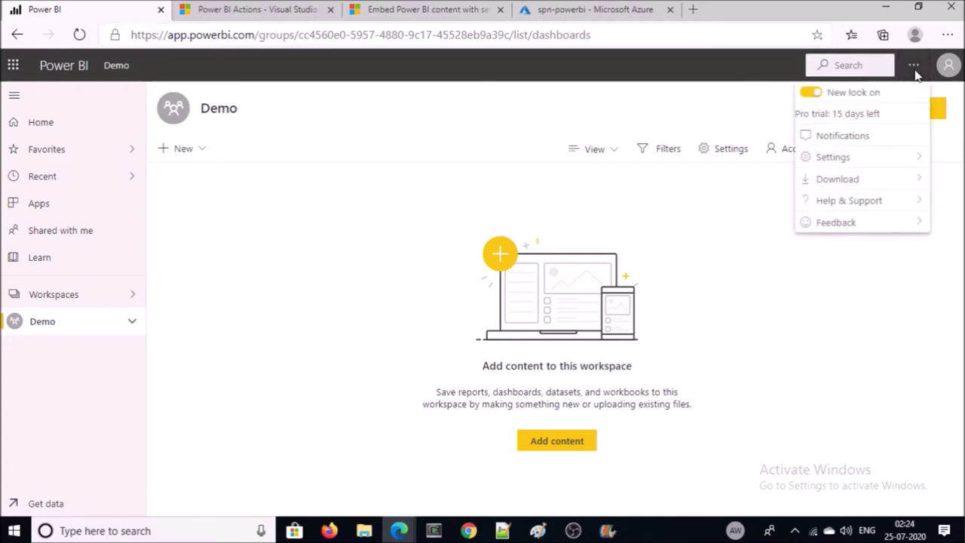
{"action": "mouse_move", "coordinate": [872, 157]}
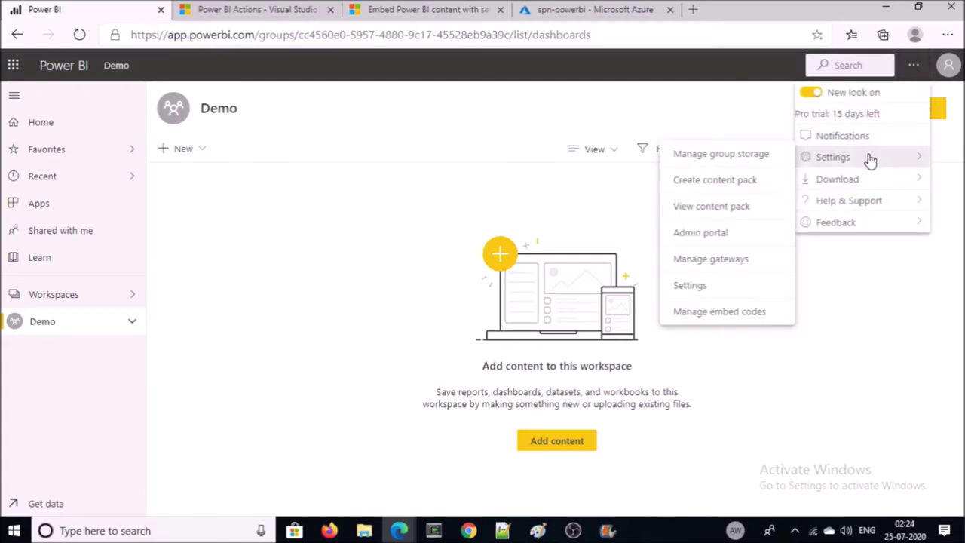
{"action": "left_click", "coordinate": [716, 237]}
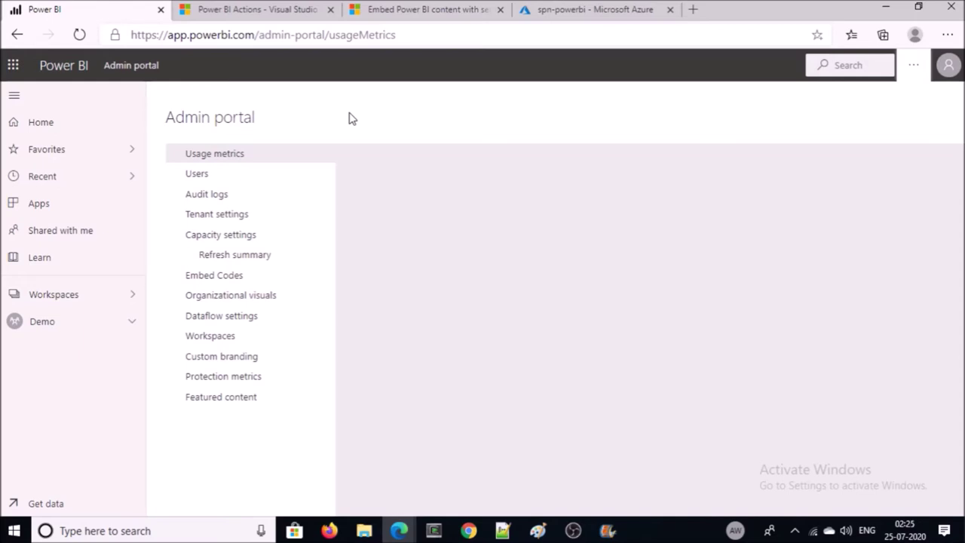
{"action": "left_click", "coordinate": [237, 224]}
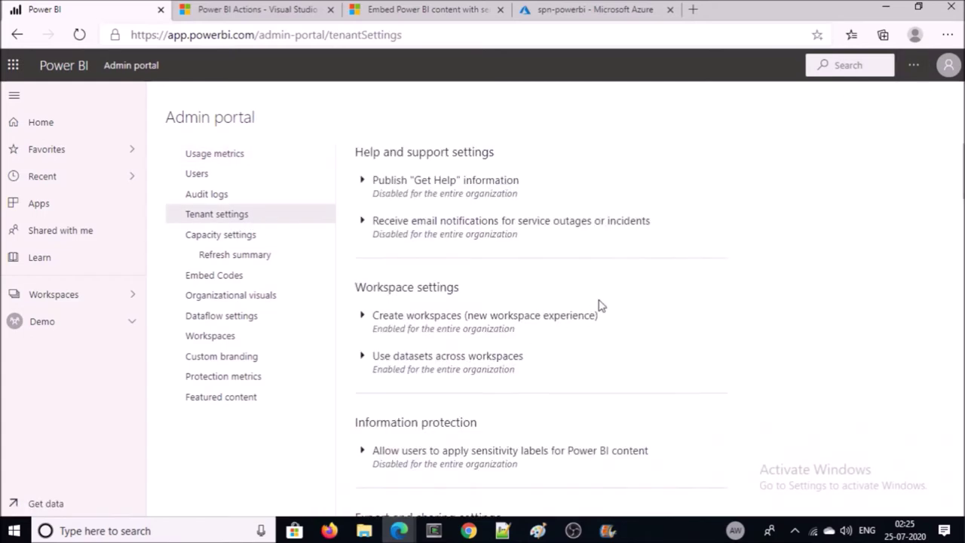
{"action": "scroll", "coordinate": [601, 306], "scroll_direction": "down", "scroll_amount": 12}
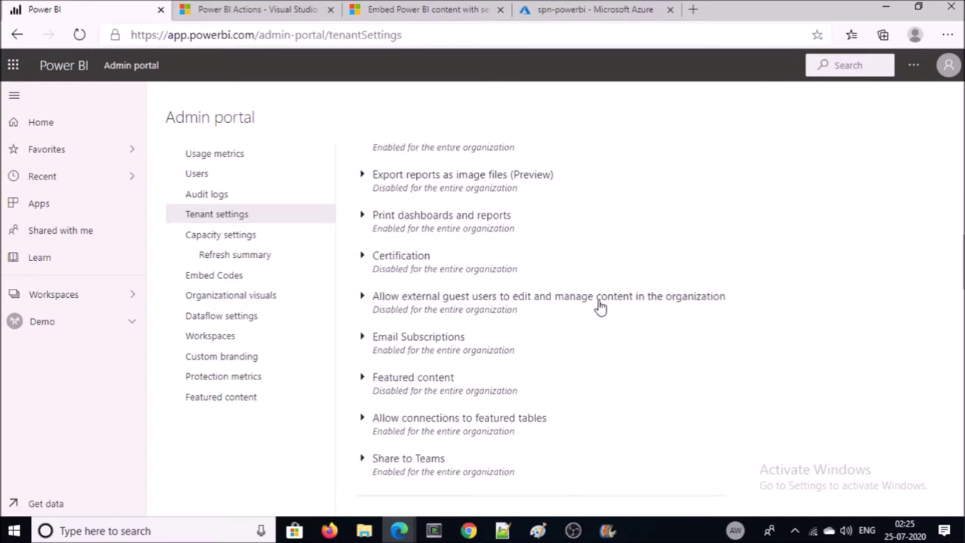
{"action": "scroll", "coordinate": [601, 305], "scroll_direction": "down", "scroll_amount": 12}
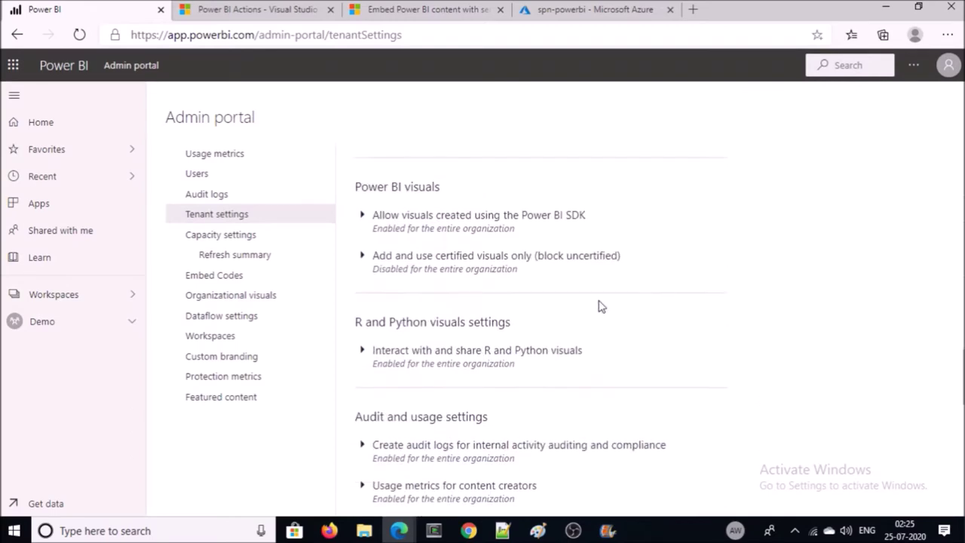
{"action": "scroll", "coordinate": [601, 305], "scroll_direction": "down", "scroll_amount": 10}
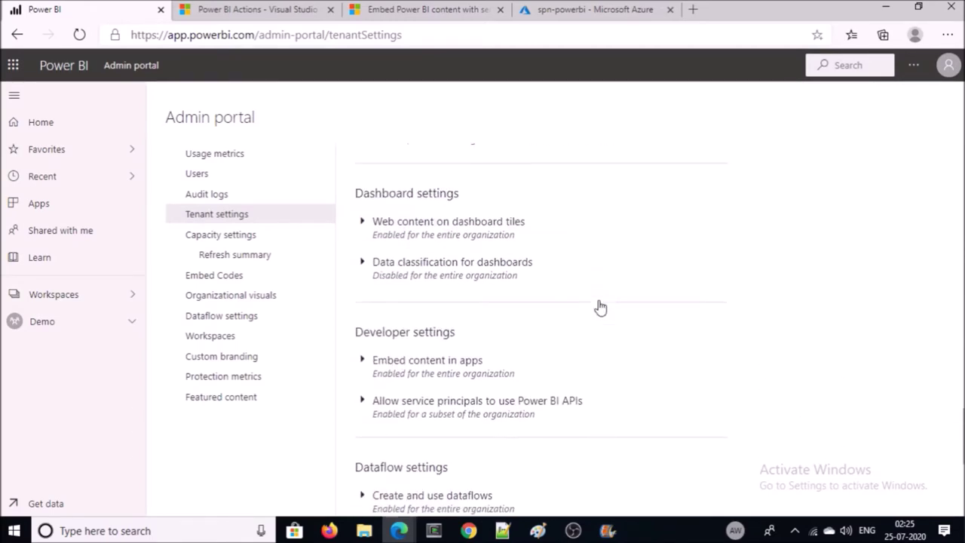
{"action": "left_click_drag", "start_coordinate": [457, 329], "coordinate": [357, 327]}
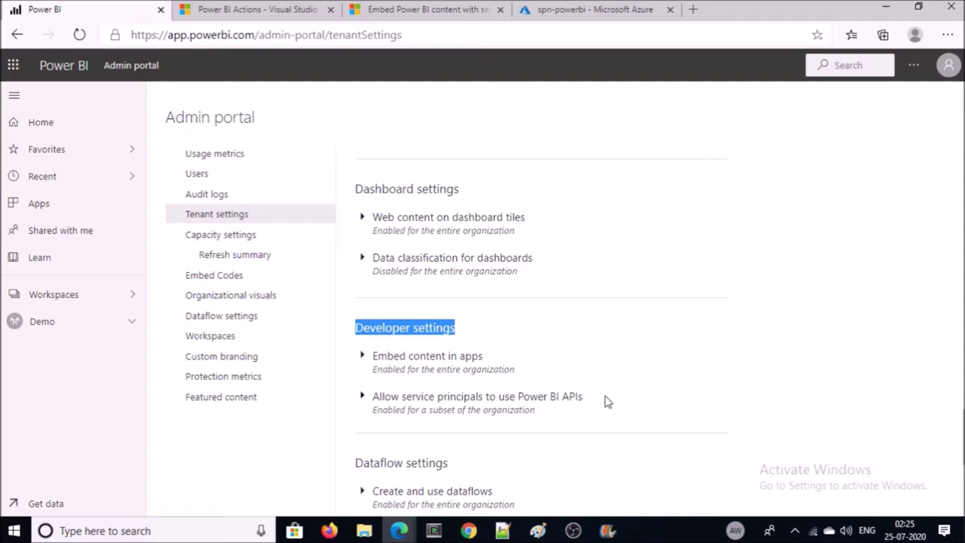
{"action": "left_click", "coordinate": [362, 397]}
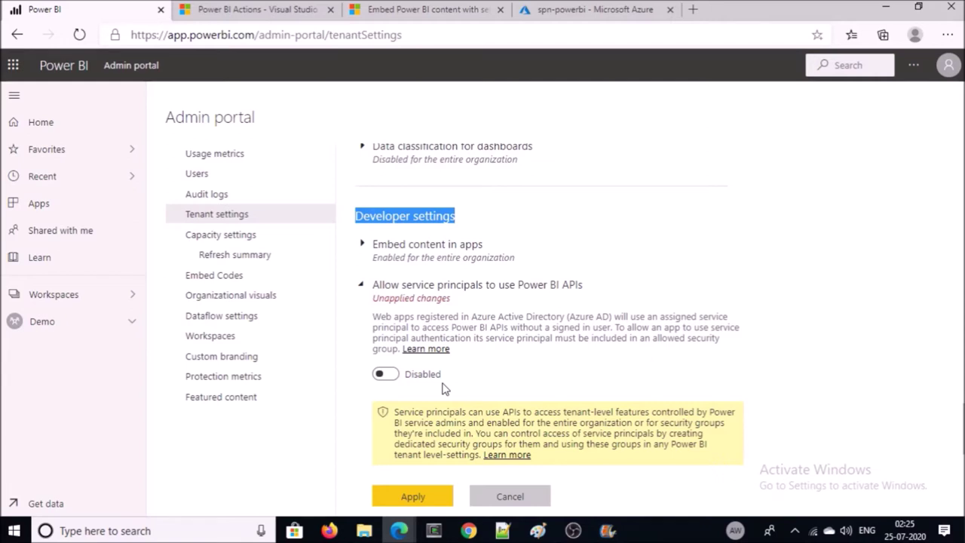
Enable service principal access to the Power BI APIs for the specific security group spn-powerbi and apply the change
{"action": "left_click", "coordinate": [398, 377]}
{"action": "scroll", "coordinate": [527, 366], "scroll_direction": "down", "scroll_amount": 3}
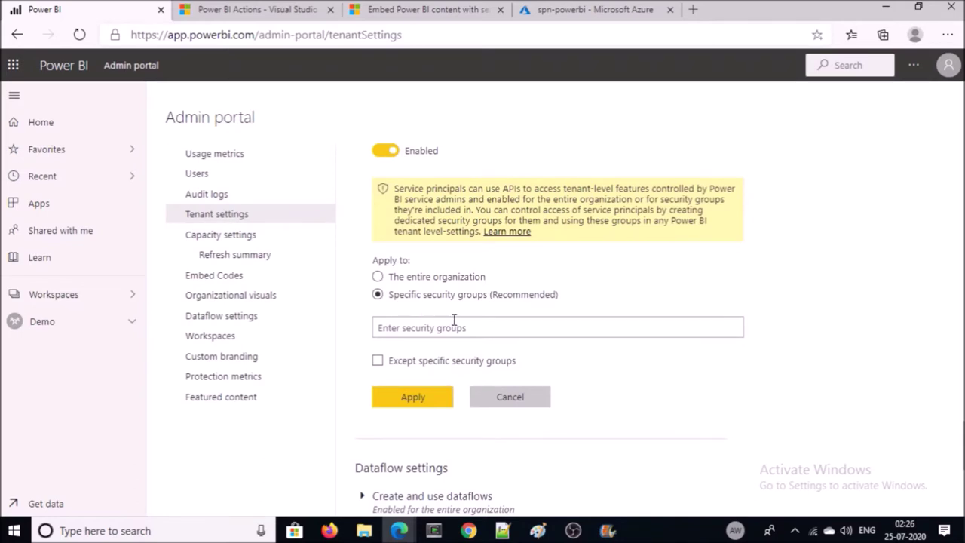
{"action": "left_click", "coordinate": [412, 333]}
{"action": "type", "text": "spn-"}
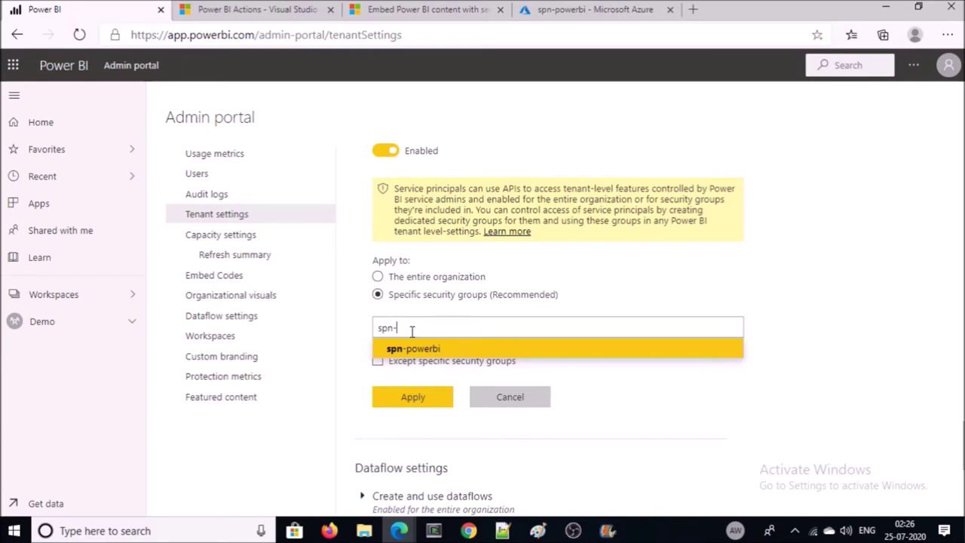
{"action": "left_click", "coordinate": [526, 353]}
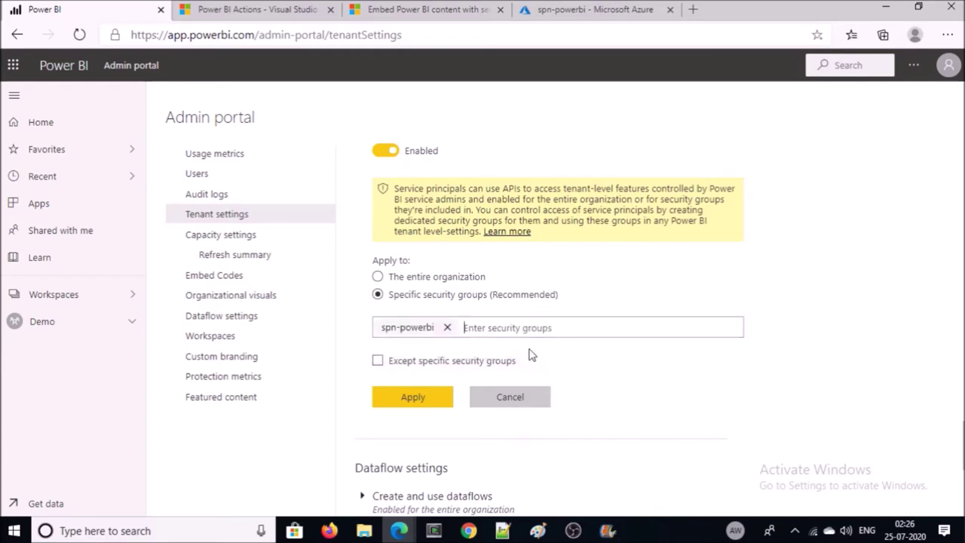
{"action": "left_click", "coordinate": [395, 412]}
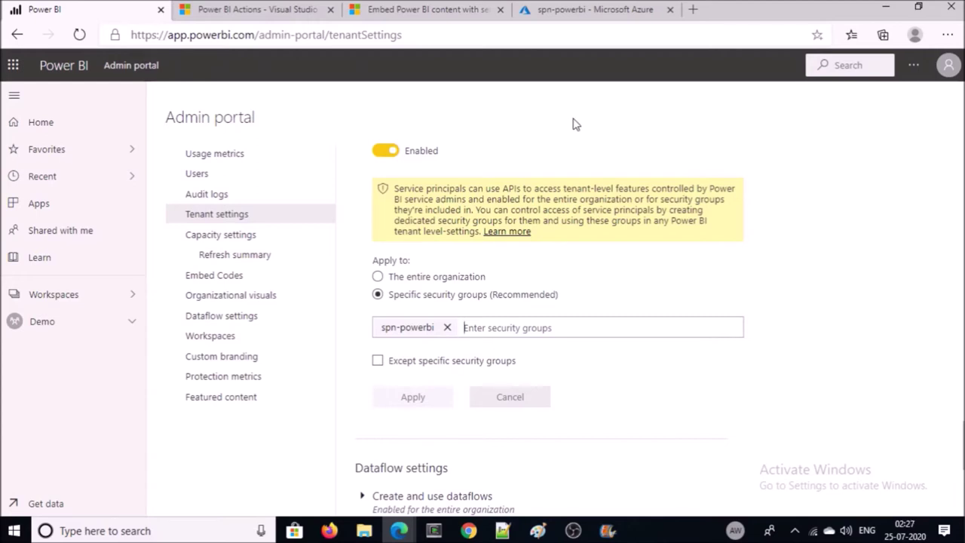
Grant the spn-powerbi group Admin access to the Demo workspace
{"action": "left_click", "coordinate": [15, 125]}
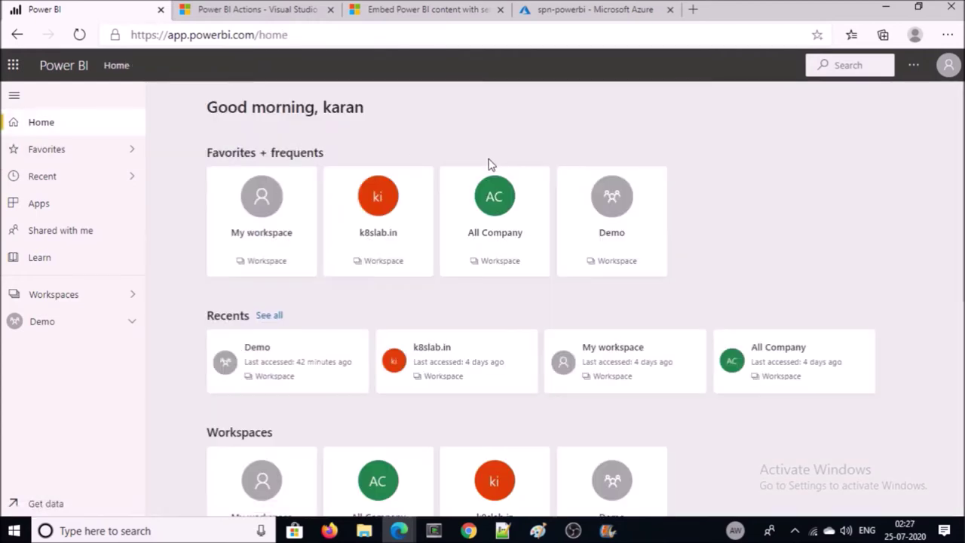
{"action": "left_click", "coordinate": [122, 297]}
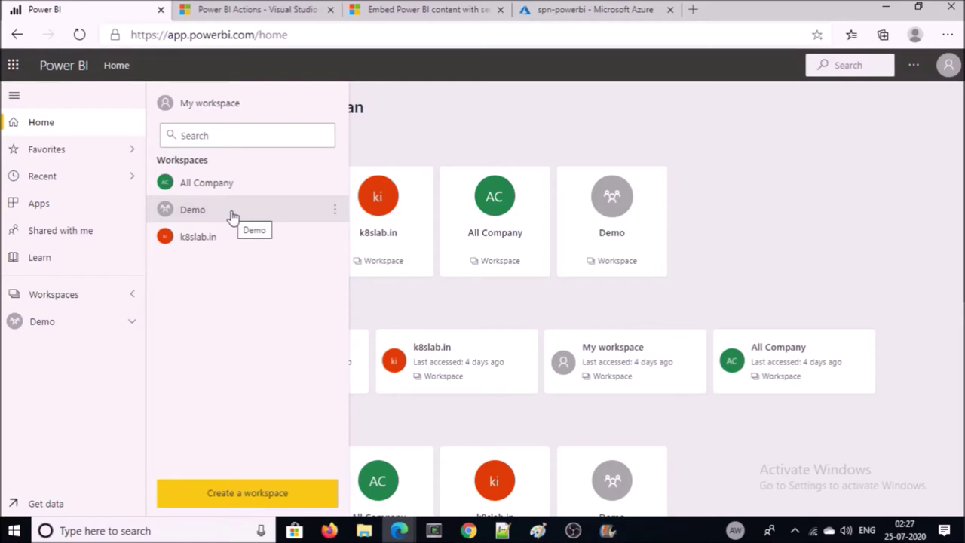
{"action": "left_click", "coordinate": [336, 215]}
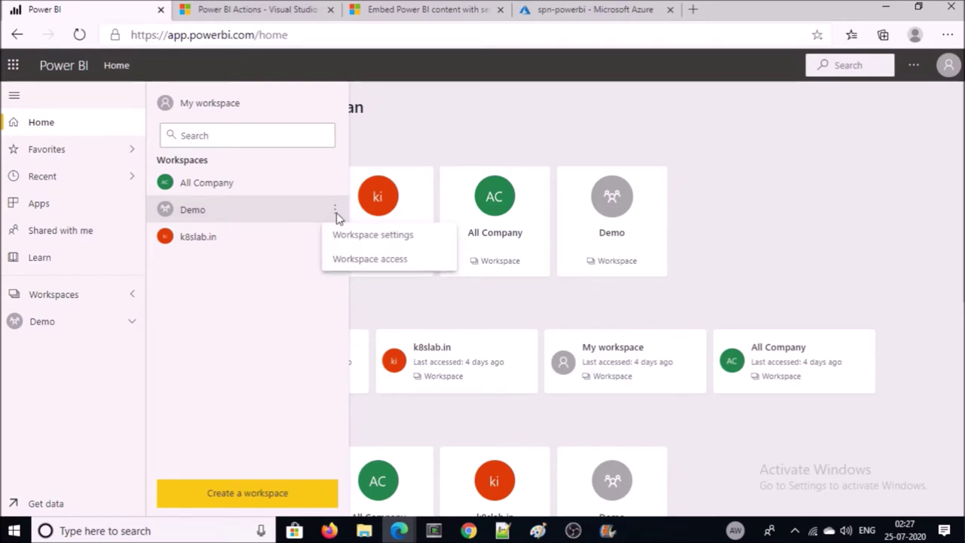
{"action": "left_click", "coordinate": [358, 260]}
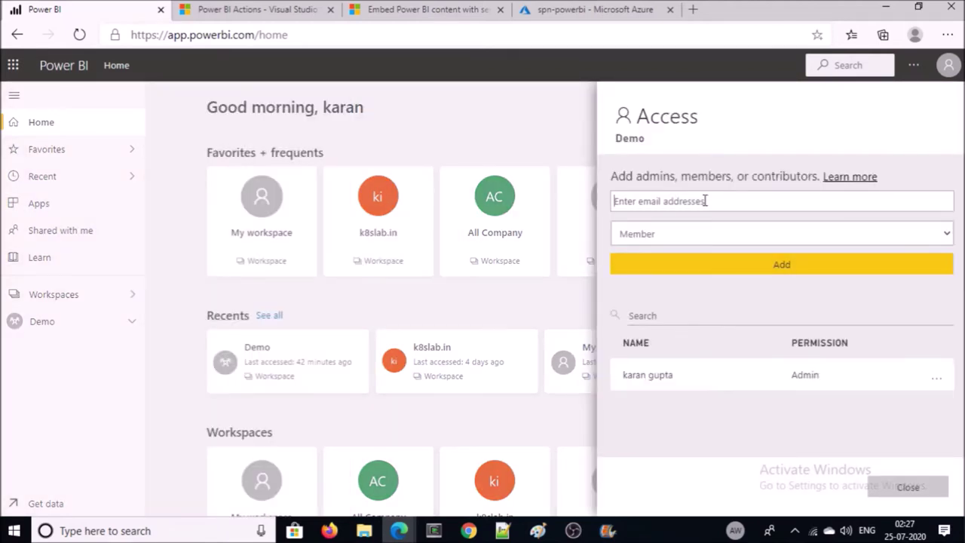
{"action": "type", "text": "spn-"}
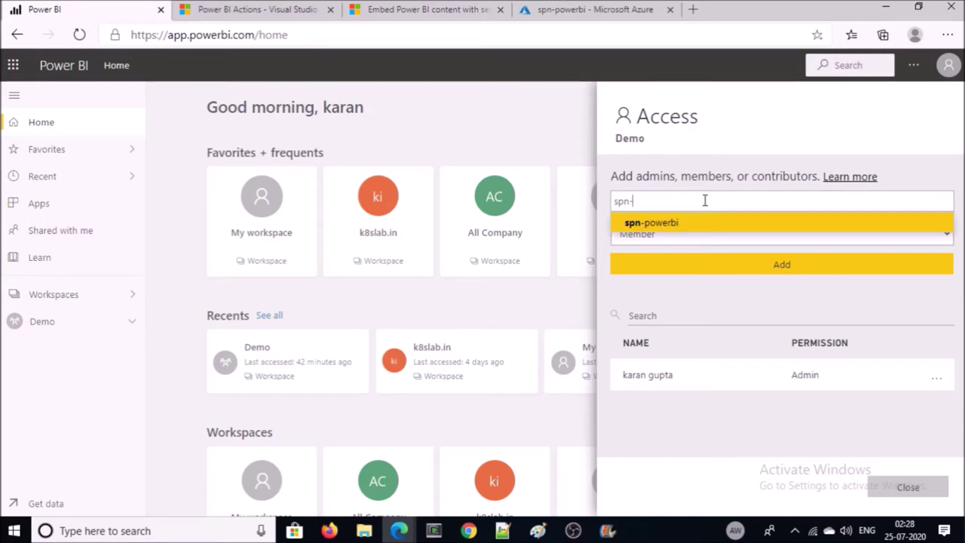
{"action": "left_click", "coordinate": [667, 230]}
{"action": "left_click", "coordinate": [698, 234]}
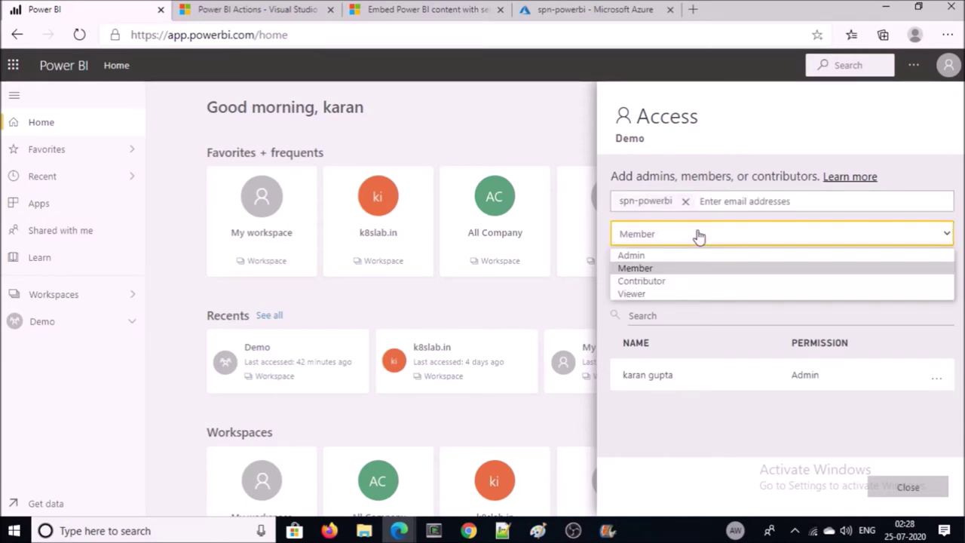
{"action": "left_click", "coordinate": [666, 255]}
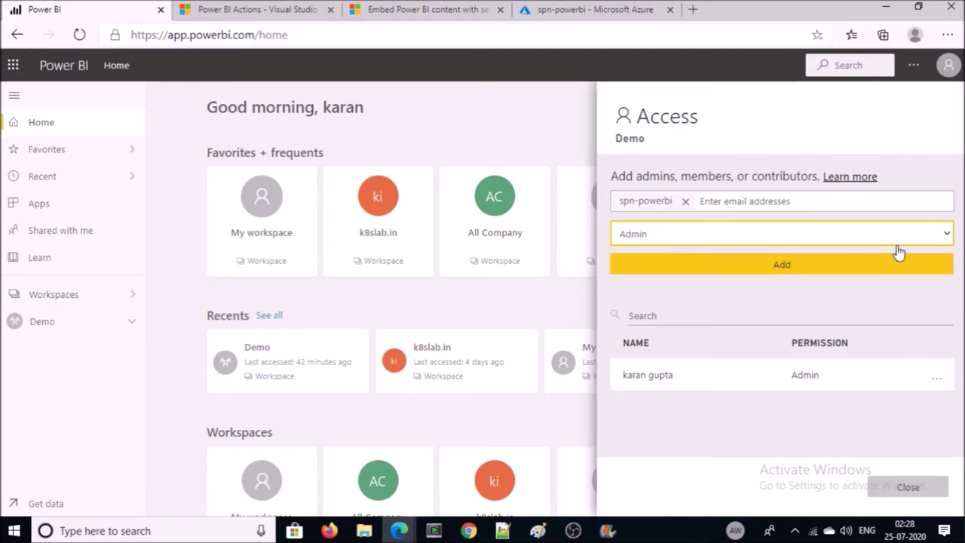
{"action": "left_click", "coordinate": [853, 276]}
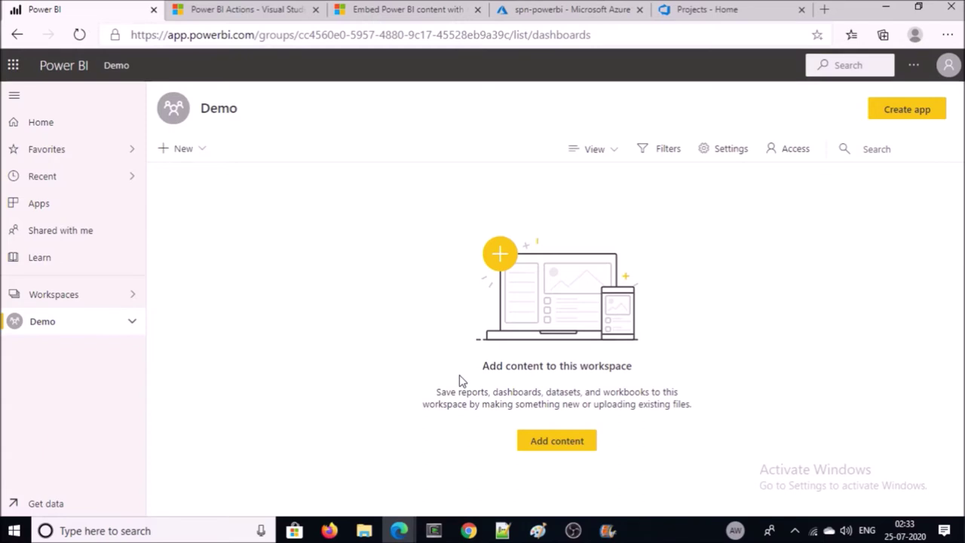
Switch to Azure DevOps and create a private project named power-bi with Git version control and the Basic work item process
{"action": "key", "text": "ctrl+5"}
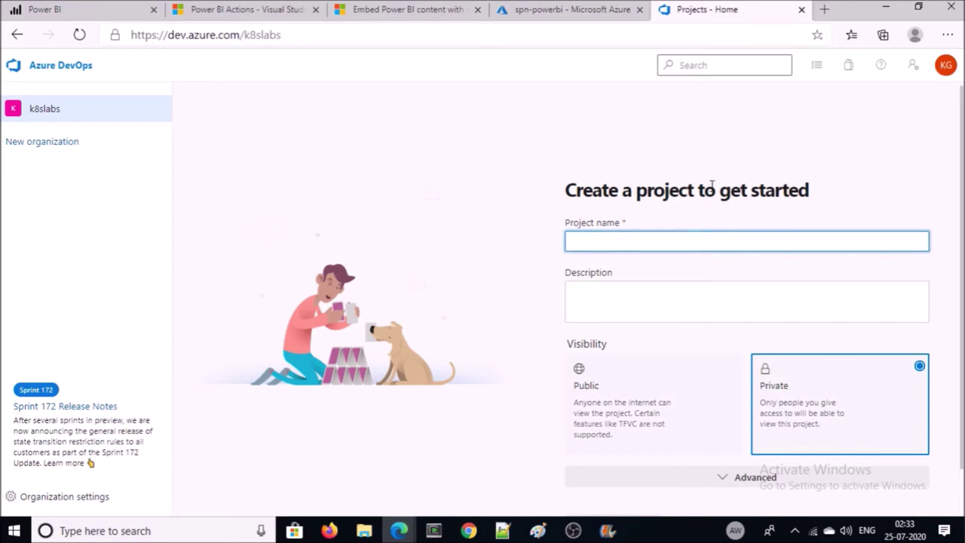
{"action": "type", "text": "powe"}
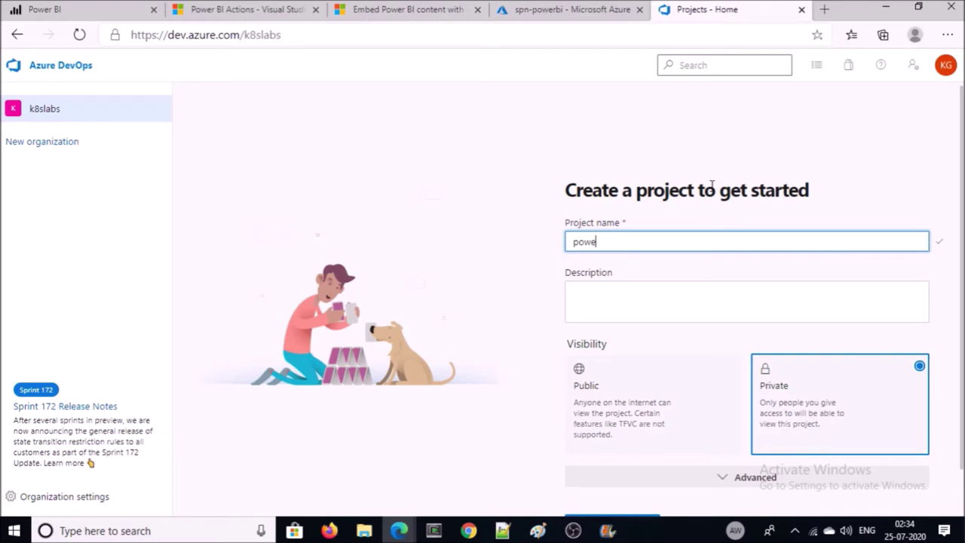
{"action": "type", "text": "r-bi"}
{"action": "scroll", "coordinate": [739, 422], "scroll_direction": "down", "scroll_amount": 1}
{"action": "left_click", "coordinate": [754, 430]}
{"action": "scroll", "coordinate": [728, 437], "scroll_direction": "down", "scroll_amount": 1}
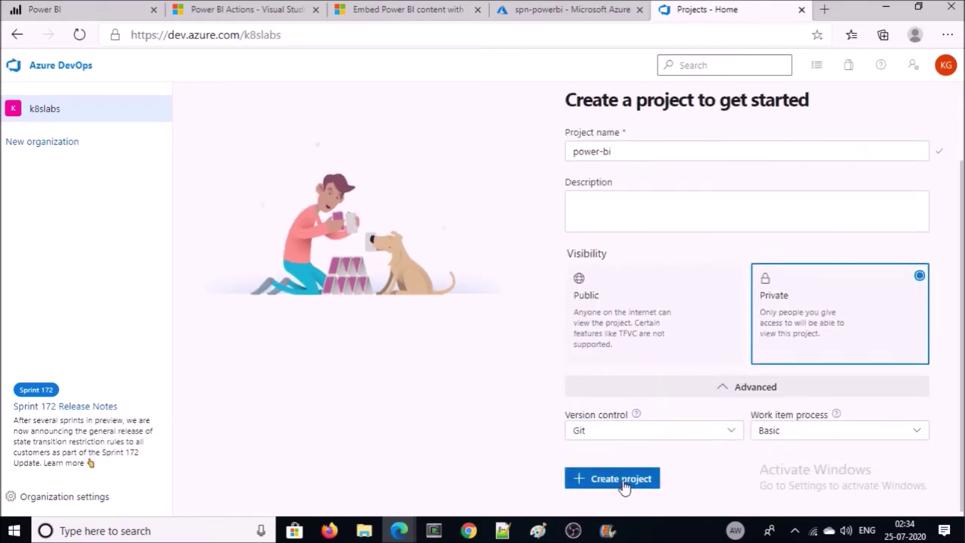
{"action": "left_click", "coordinate": [623, 479]}
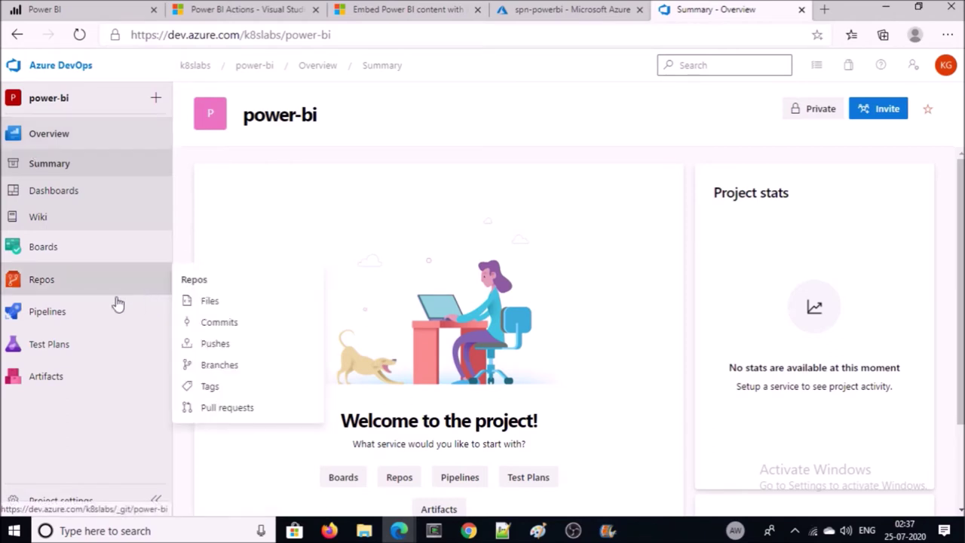
{"action": "left_click", "coordinate": [58, 287]}
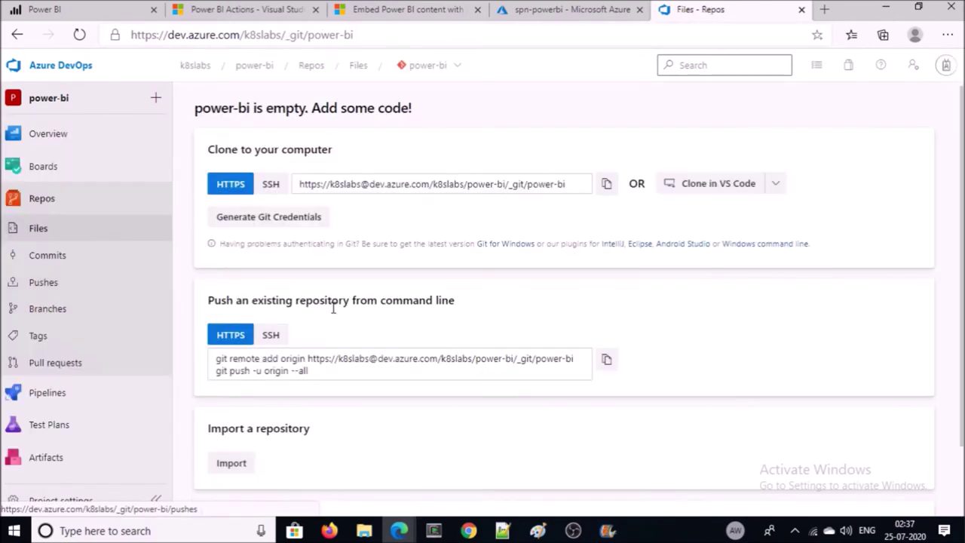
{"action": "scroll", "coordinate": [442, 276], "scroll_direction": "down", "scroll_amount": 1}
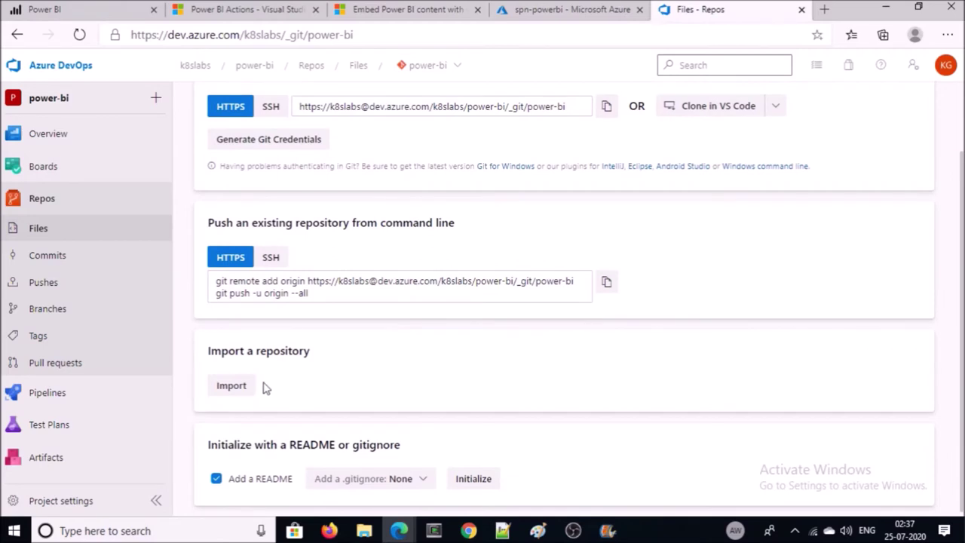
{"action": "left_click", "coordinate": [231, 386]}
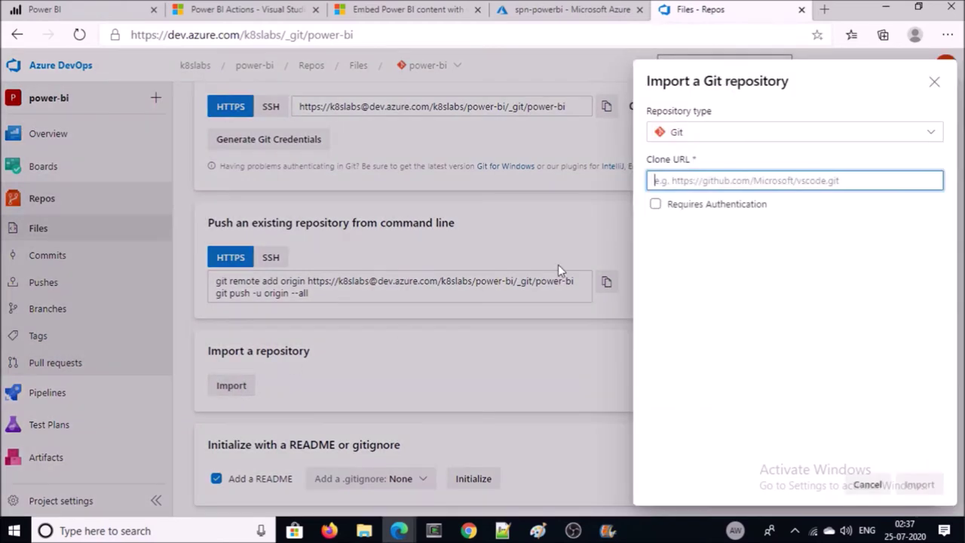
{"action": "key", "text": "alt+Tab"}
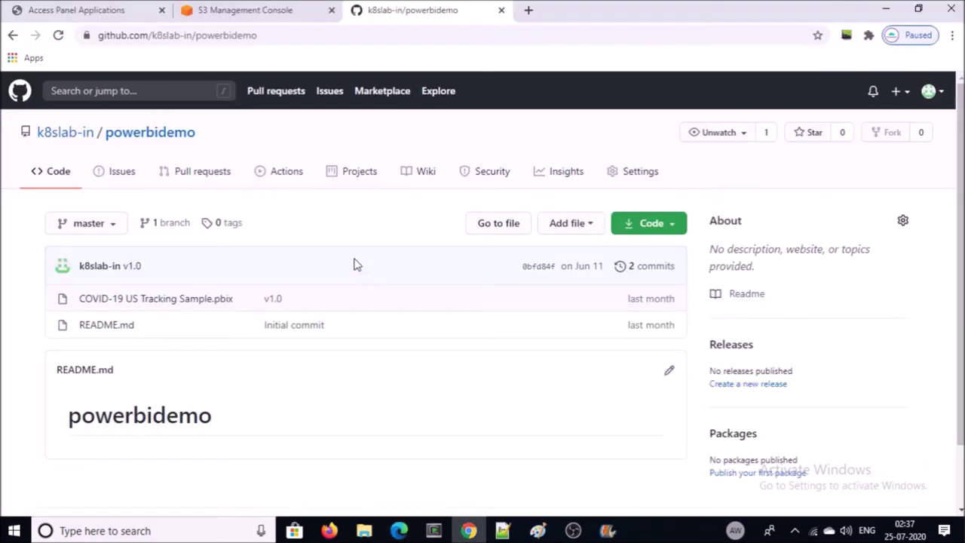
{"action": "left_click", "coordinate": [261, 35]}
{"action": "key", "text": "ctrl+c"}
{"action": "key", "text": "alt+Tab"}
{"action": "key", "text": "ctrl+v"}
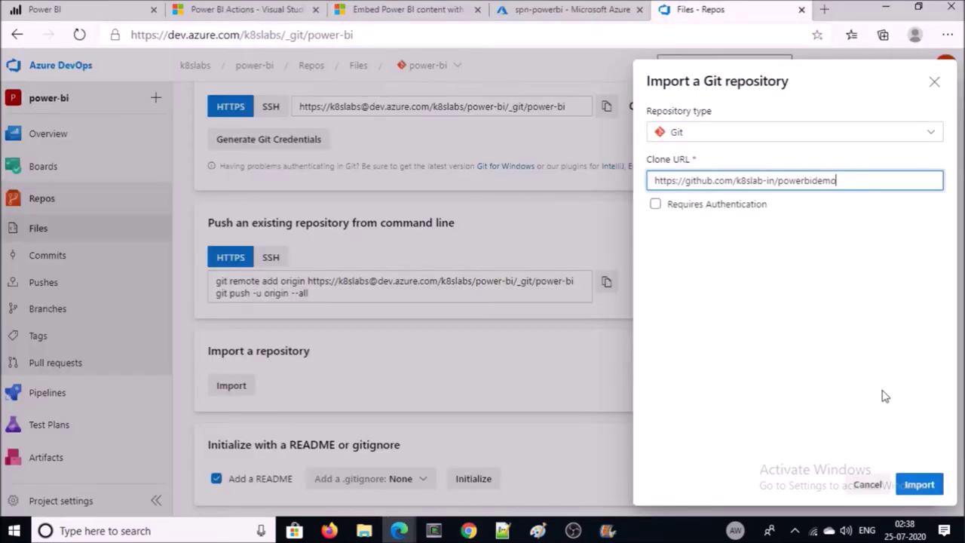
{"action": "left_click", "coordinate": [916, 487]}
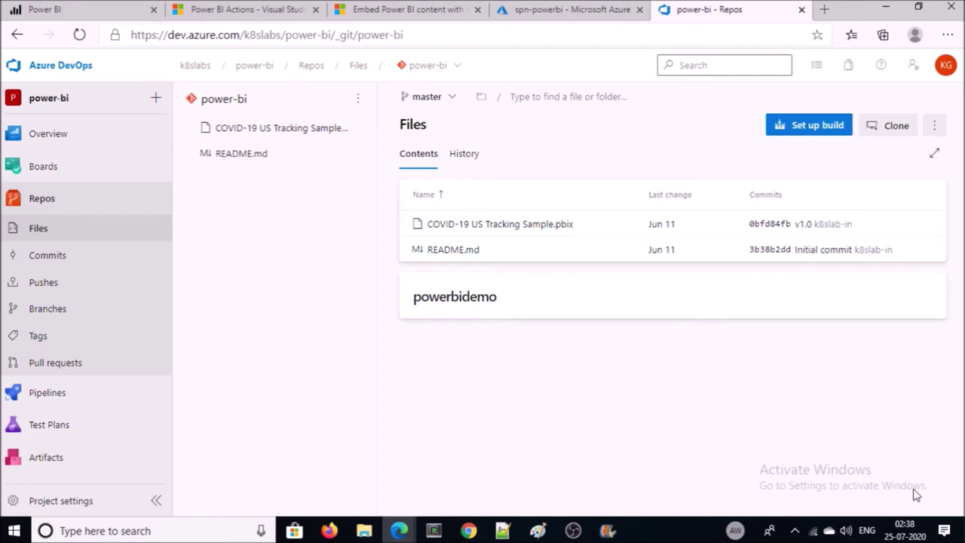
Create a new pipeline for the power-bi Azure Repos Git repository using the Starter pipeline template
{"action": "left_click", "coordinate": [129, 105]}
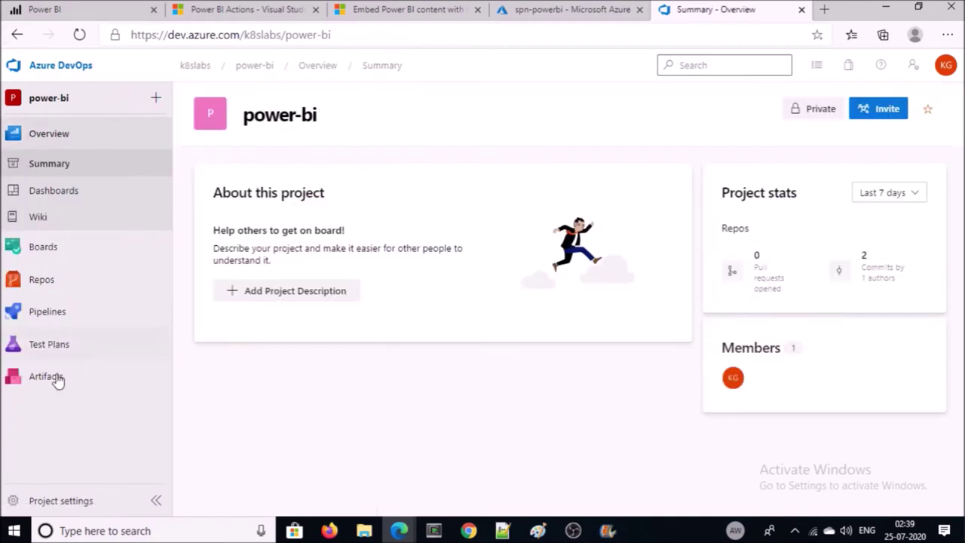
{"action": "mouse_move", "coordinate": [63, 320]}
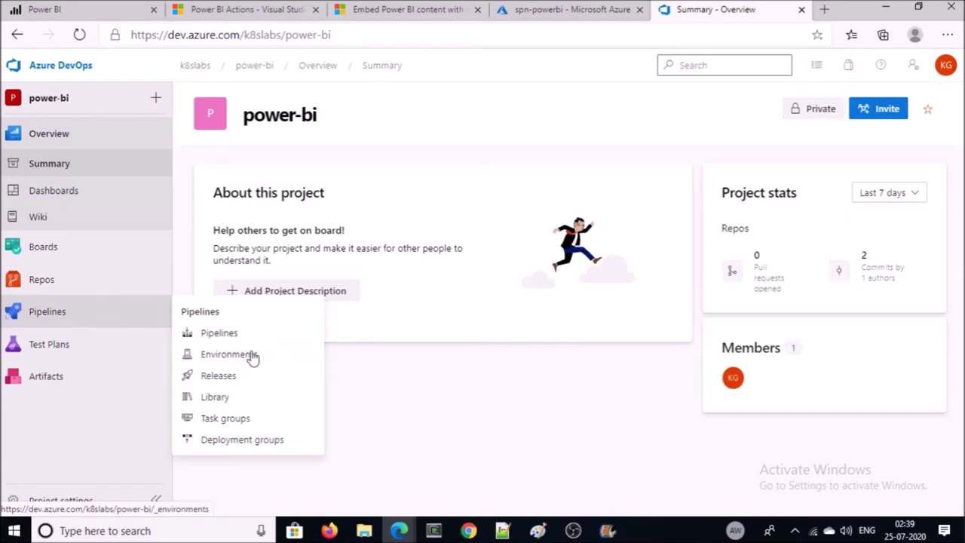
{"action": "left_click", "coordinate": [235, 335]}
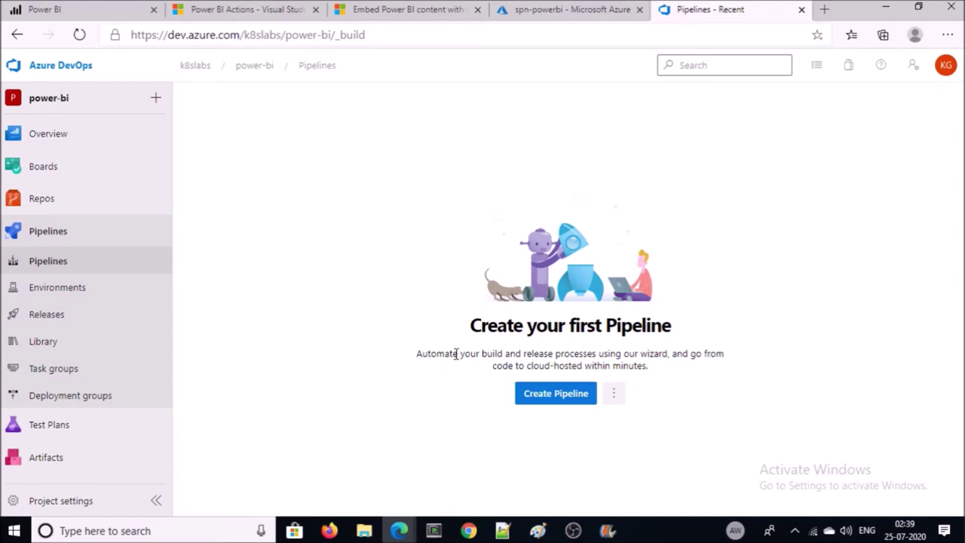
{"action": "left_click", "coordinate": [559, 396]}
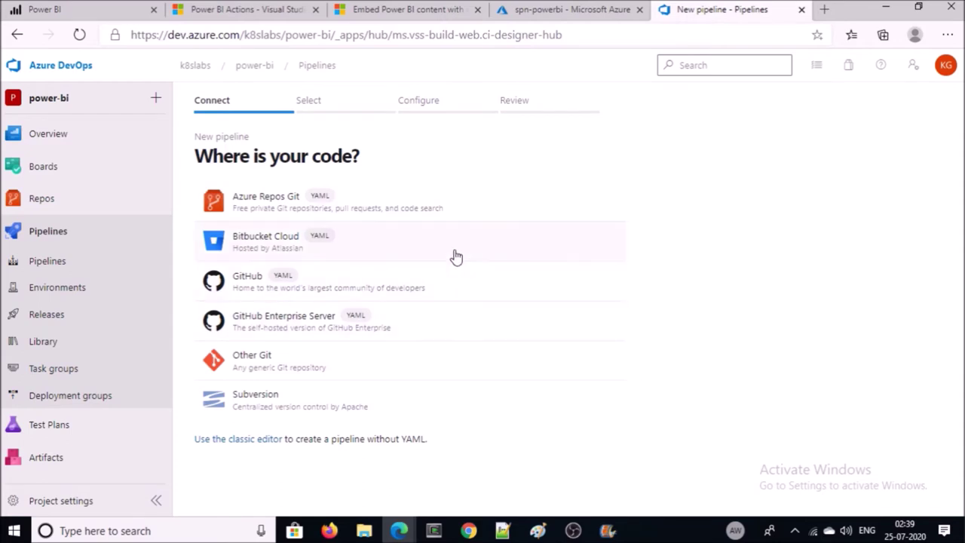
{"action": "left_click", "coordinate": [285, 208]}
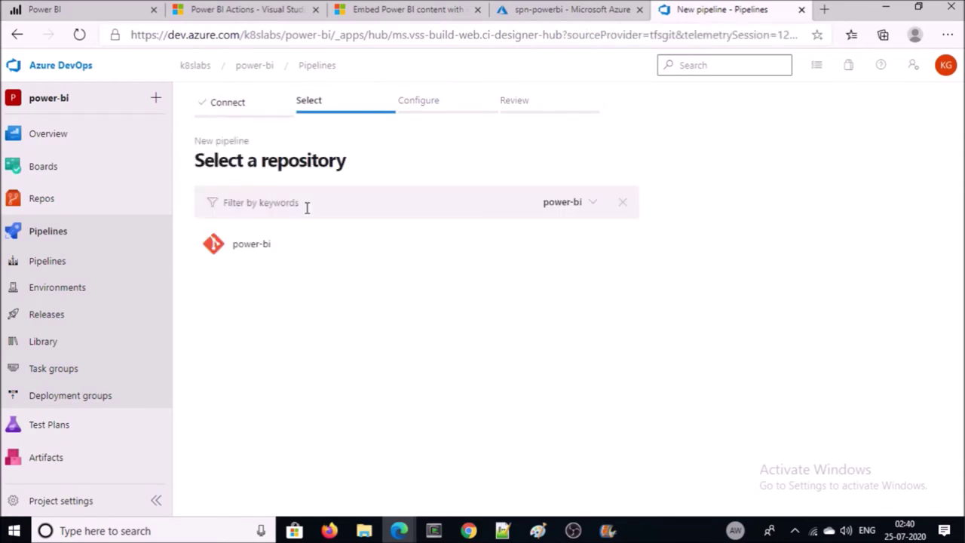
{"action": "left_click", "coordinate": [253, 244]}
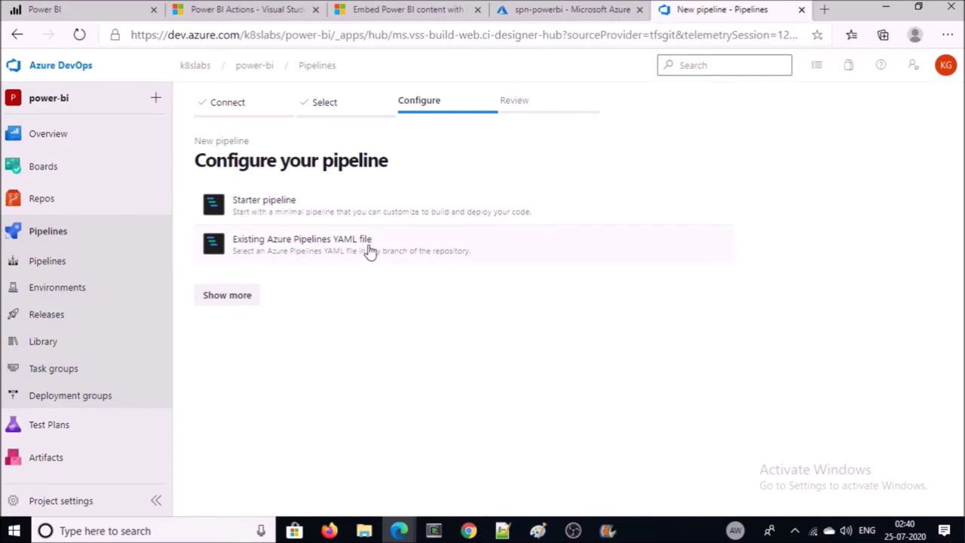
{"action": "left_click", "coordinate": [286, 214]}
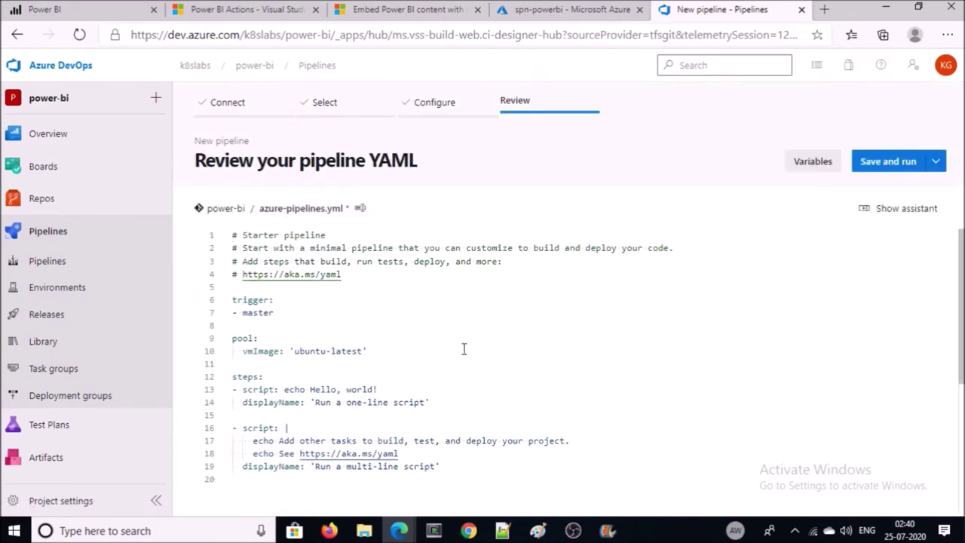
Replace the sample script steps in azure-pipelines.yml with a CopyFiles@2 task
{"action": "scroll", "coordinate": [464, 349], "scroll_direction": "down", "scroll_amount": 2}
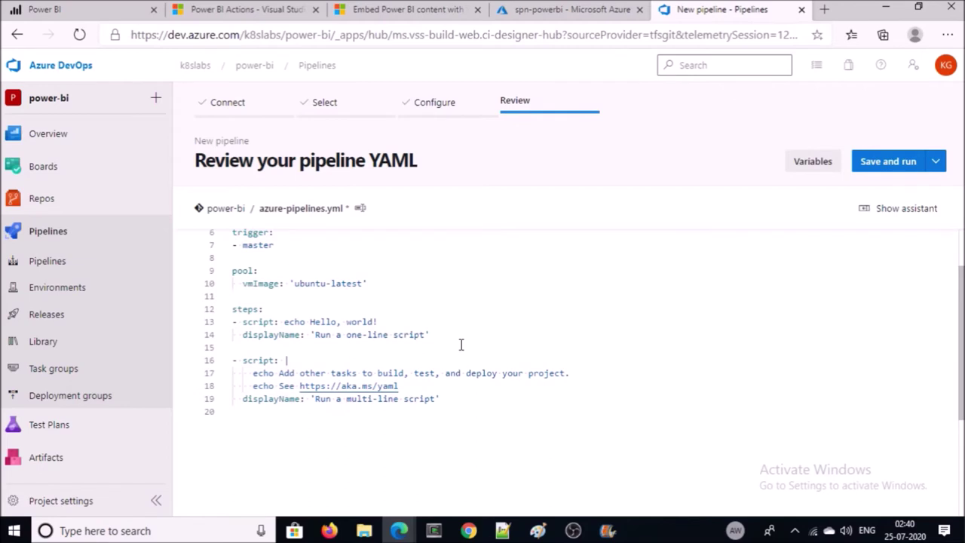
{"action": "left_click_drag", "start_coordinate": [445, 467], "coordinate": [265, 390]}
{"action": "key", "text": "ctrl+v"}
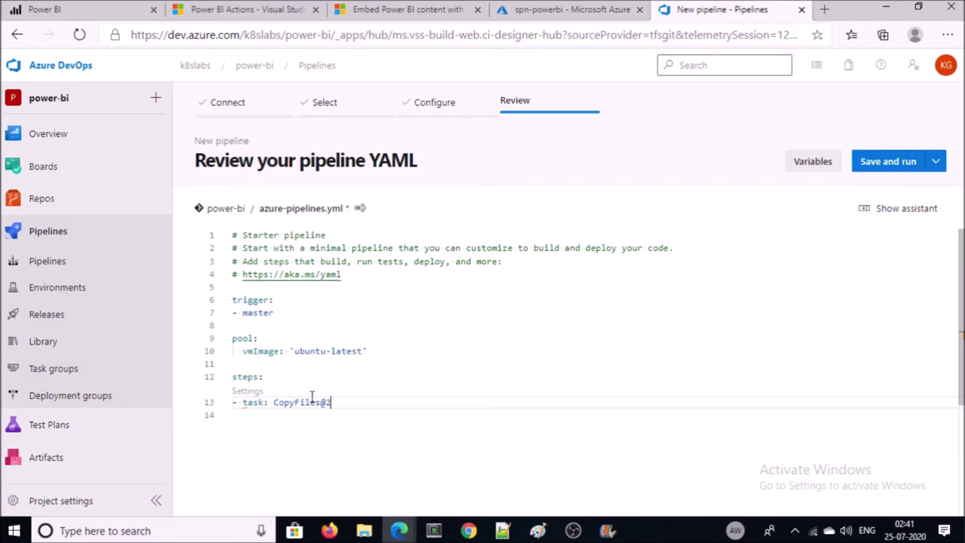
Configure the CopyFiles task with source '$(Build.SourcesDirectory)', contents '**.pbix', target '$(build.artifactstagingdirectory)' and Overwrite enabled, and add it to the YAML
{"action": "left_click", "coordinate": [247, 393]}
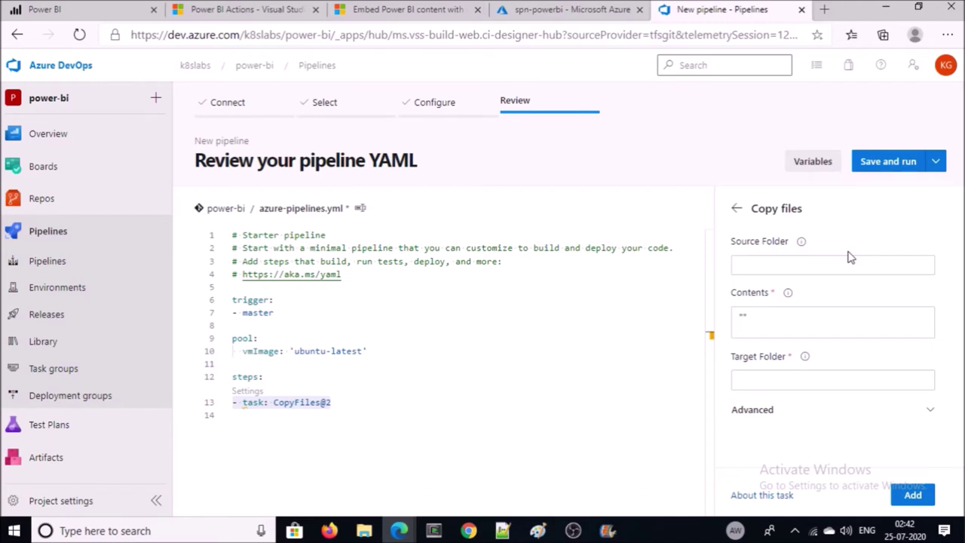
{"action": "left_click", "coordinate": [897, 266]}
{"action": "key", "text": "ctrl+v"}
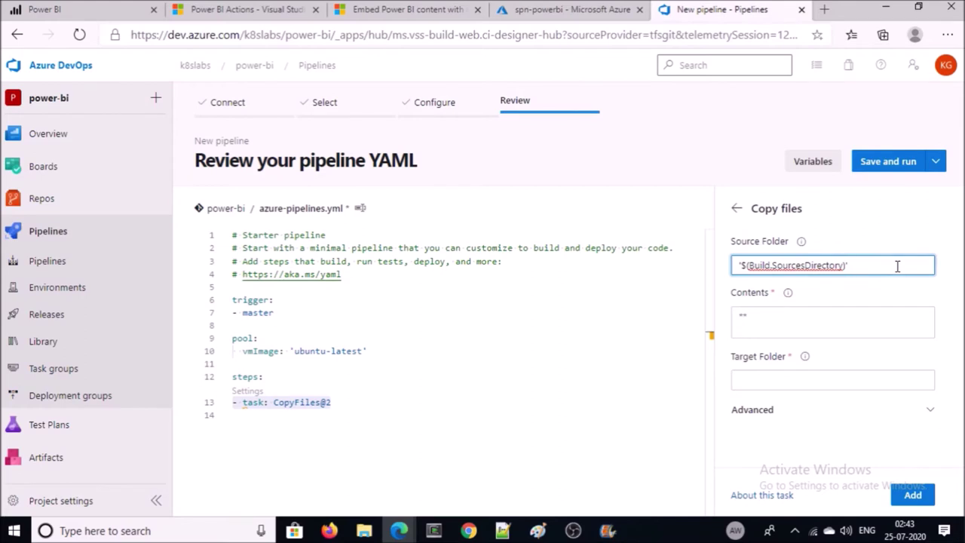
{"action": "left_click", "coordinate": [739, 315]}
{"action": "key", "text": "ctrl+v"}
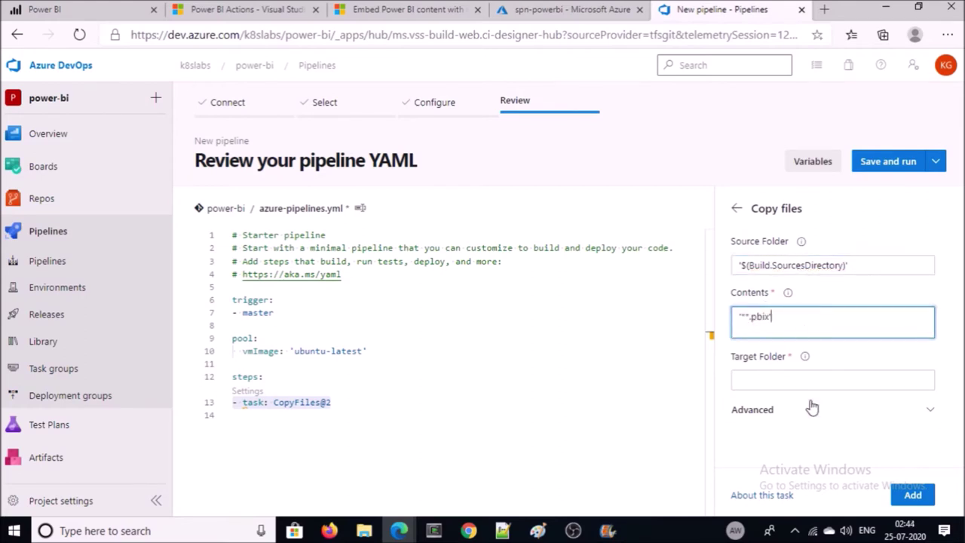
{"action": "key", "text": "Tab"}
{"action": "key", "text": "ctrl+v"}
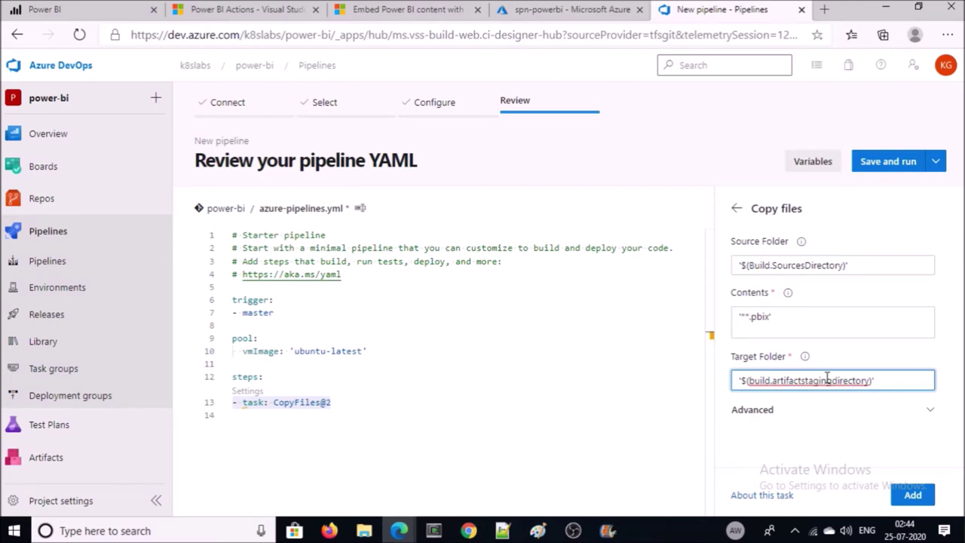
{"action": "left_click", "coordinate": [935, 412]}
{"action": "scroll", "coordinate": [935, 411], "scroll_direction": "down", "scroll_amount": 1}
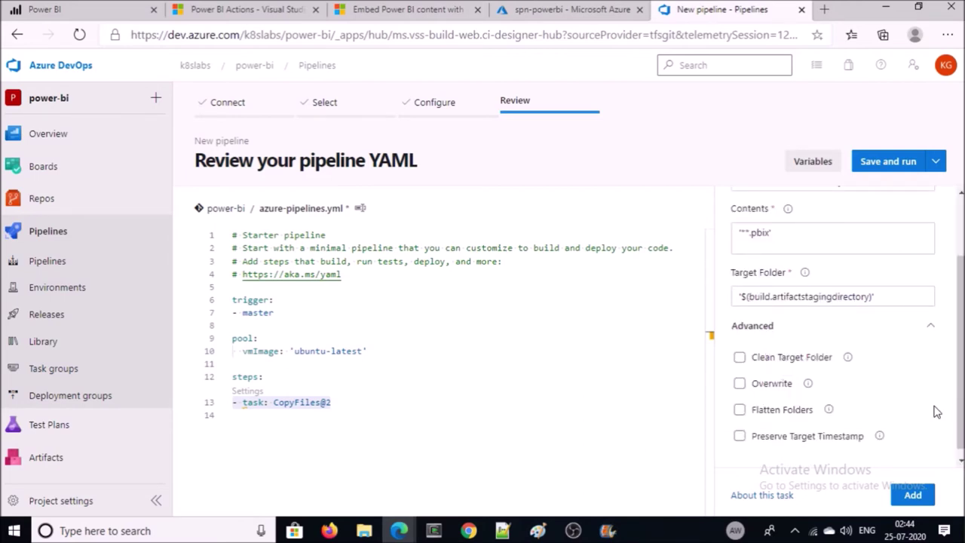
{"action": "left_click", "coordinate": [913, 496]}
{"action": "scroll", "coordinate": [601, 274], "scroll_direction": "down", "scroll_amount": 1}
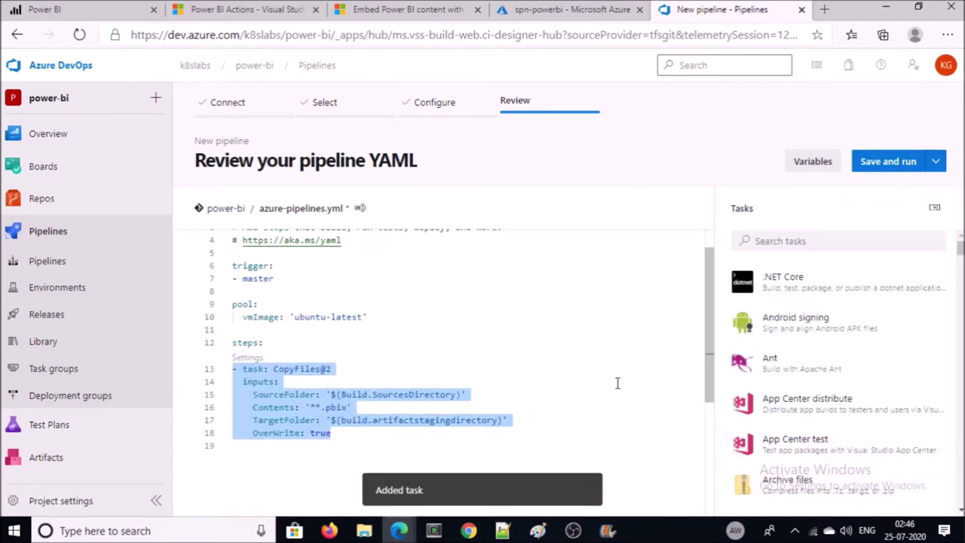
Append a PublishBuildArtifacts@1 task after the CopyFiles task and open its settings
{"action": "left_click", "coordinate": [601, 368]}
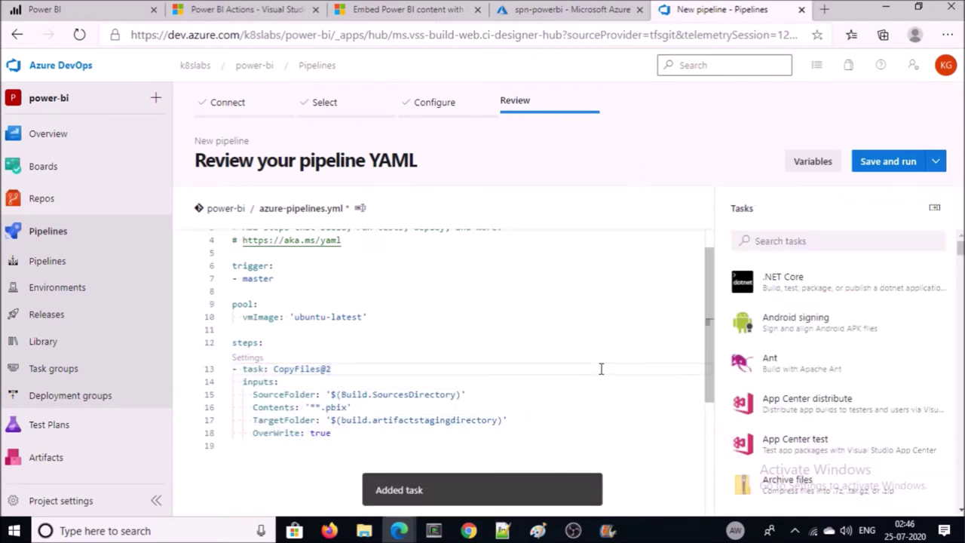
{"action": "key", "text": "ctrl+End"}
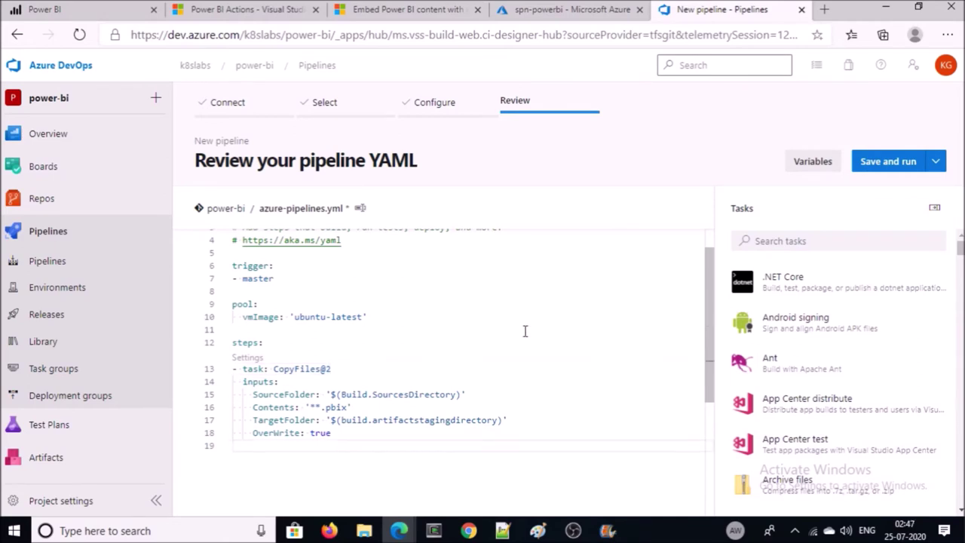
{"action": "key", "text": "ctrl+v"}
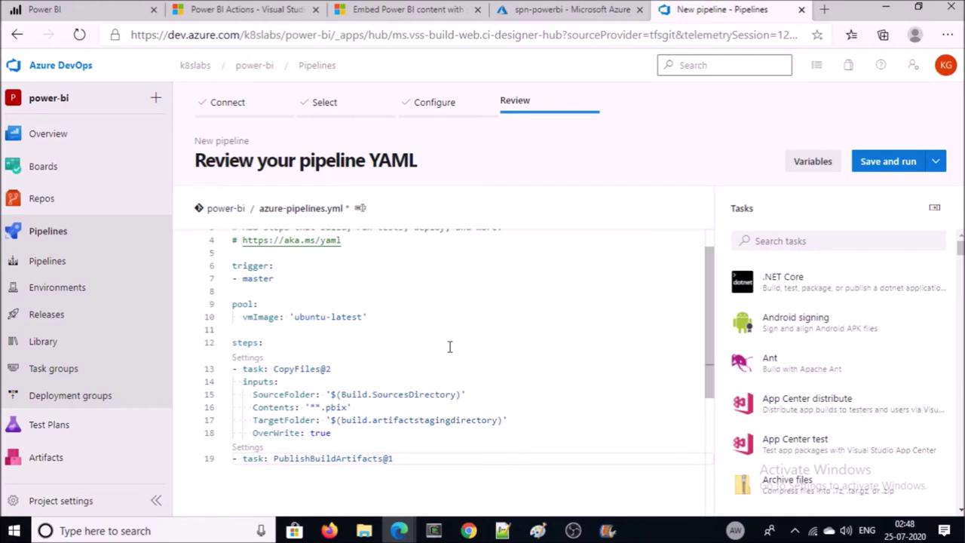
{"action": "left_click", "coordinate": [247, 447]}
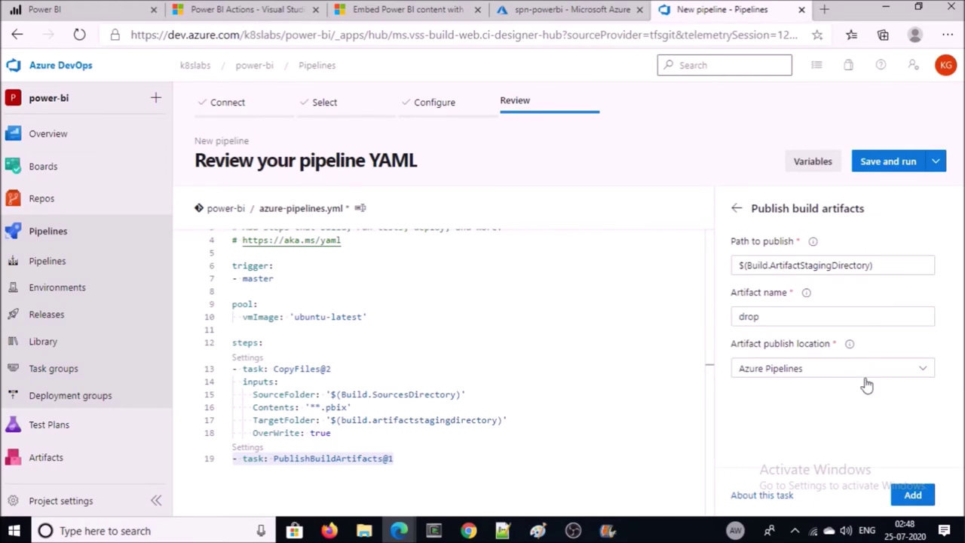
{"action": "left_click", "coordinate": [891, 376]}
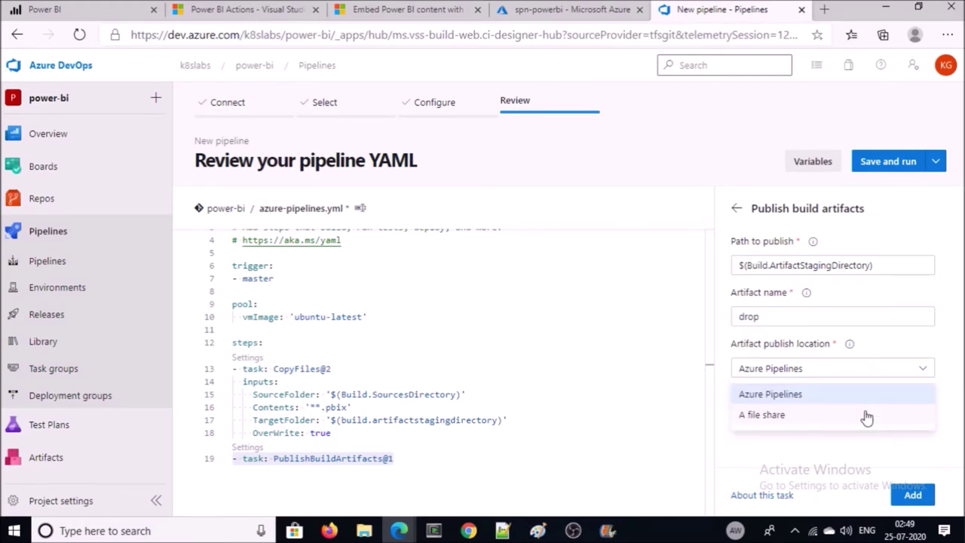
{"action": "left_click", "coordinate": [807, 421]}
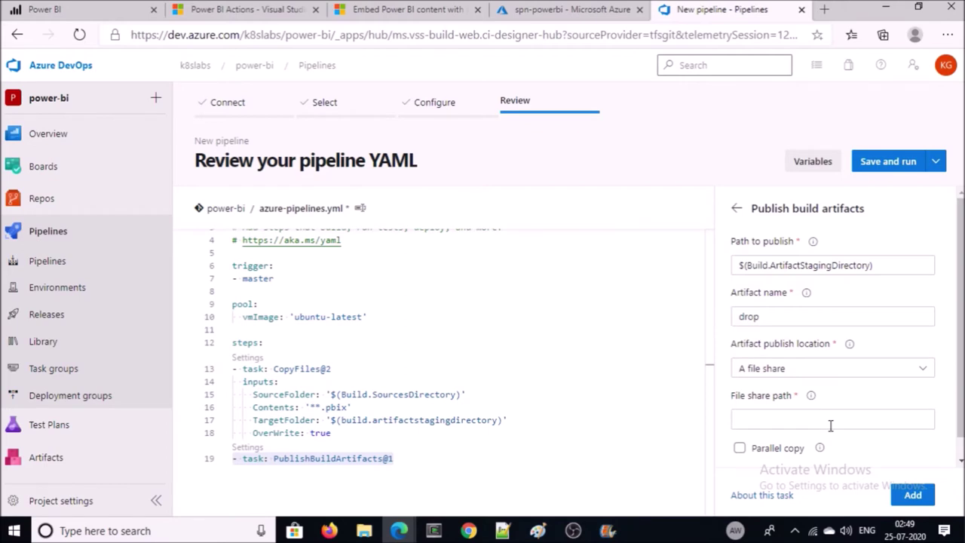
{"action": "left_click", "coordinate": [830, 371]}
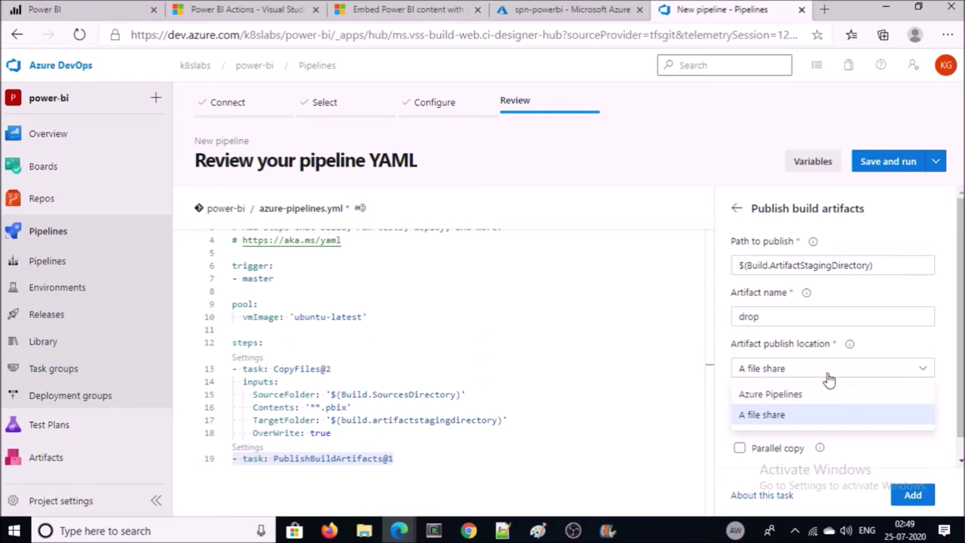
{"action": "left_click", "coordinate": [832, 394]}
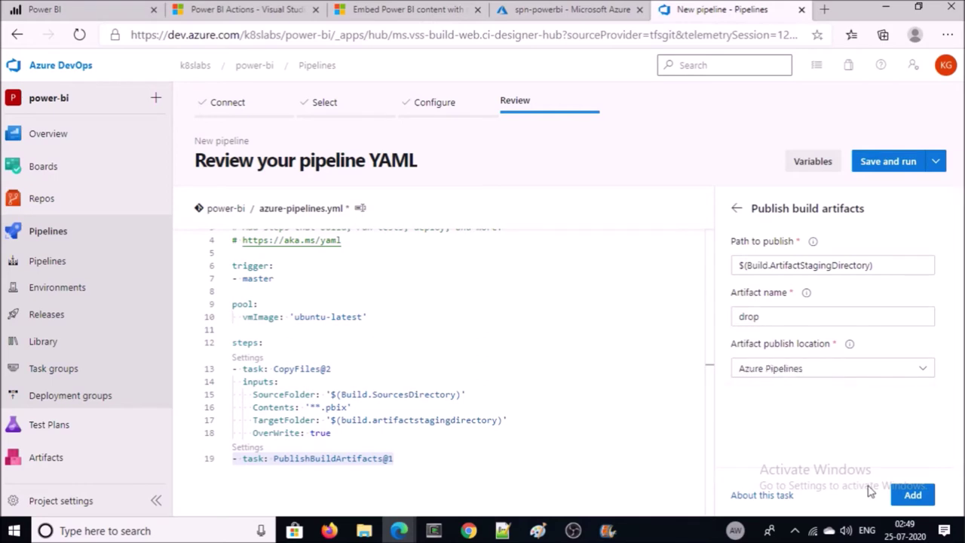
Add the publish task's settings to the YAML with path $(Build.ArtifactStagingDirectory), artifact name drop and Azure Pipelines as the publish location
{"action": "left_click", "coordinate": [914, 495]}
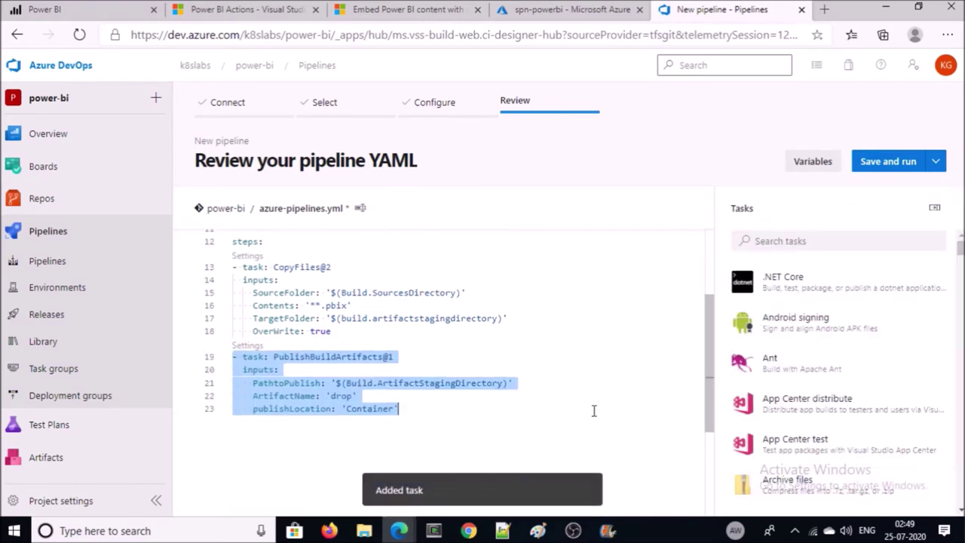
{"action": "scroll", "coordinate": [588, 347], "scroll_direction": "up", "scroll_amount": 2}
{"action": "left_click", "coordinate": [582, 308]}
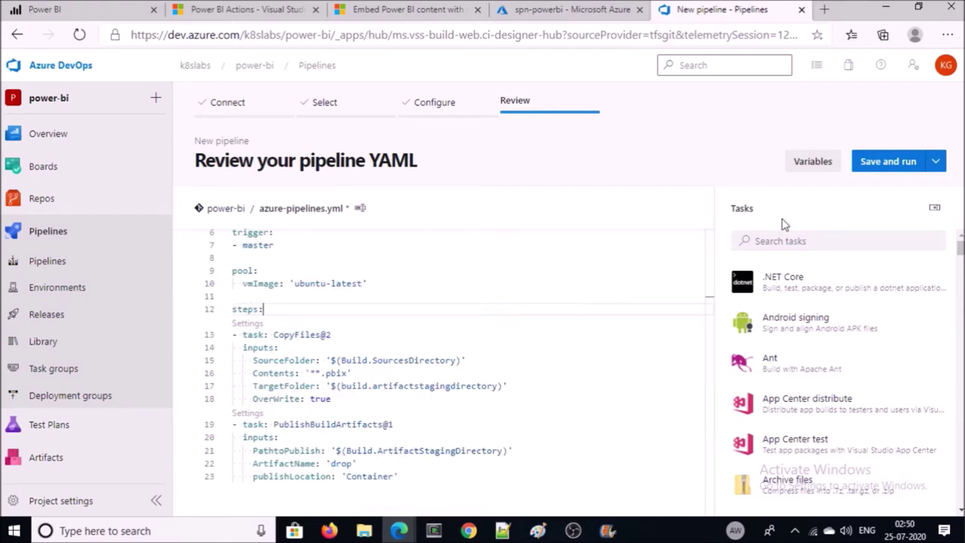
Save and run the pipeline, committing directly to the master branch with the extended description Demo
{"action": "left_click", "coordinate": [879, 163]}
{"action": "left_click", "coordinate": [705, 221]}
{"action": "type", "text": "Demo"}
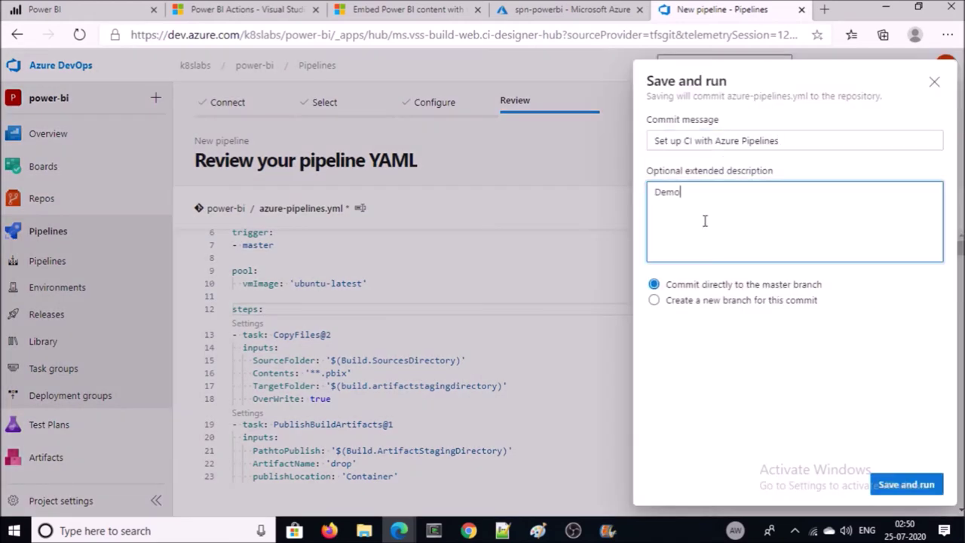
{"action": "left_click", "coordinate": [907, 486]}
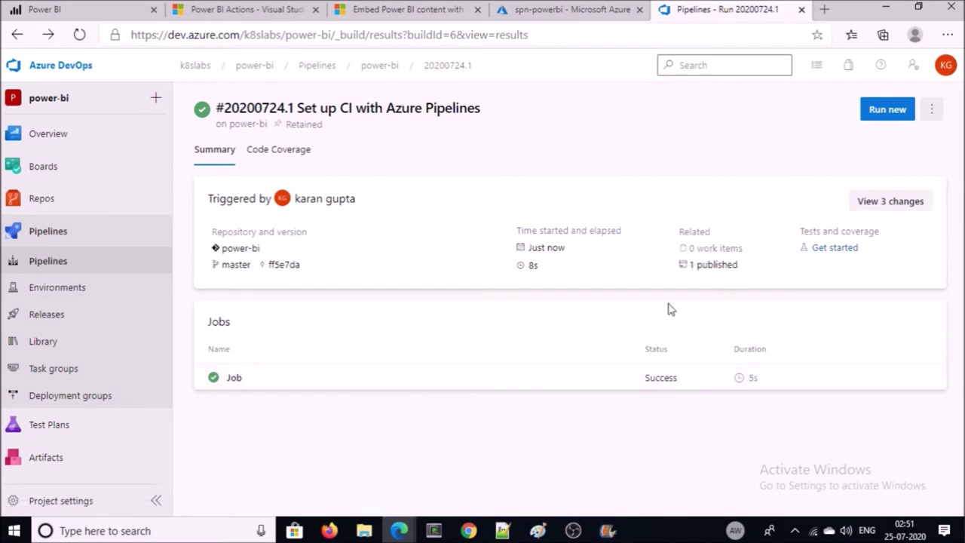
Examine the contents of the drop artifact published by the pipeline run
{"action": "left_click", "coordinate": [726, 269]}
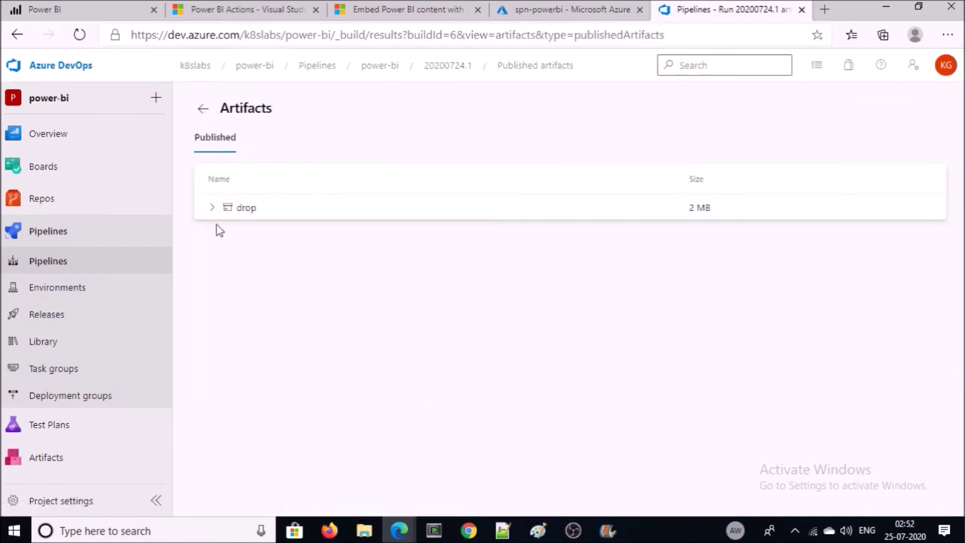
{"action": "left_click", "coordinate": [213, 208]}
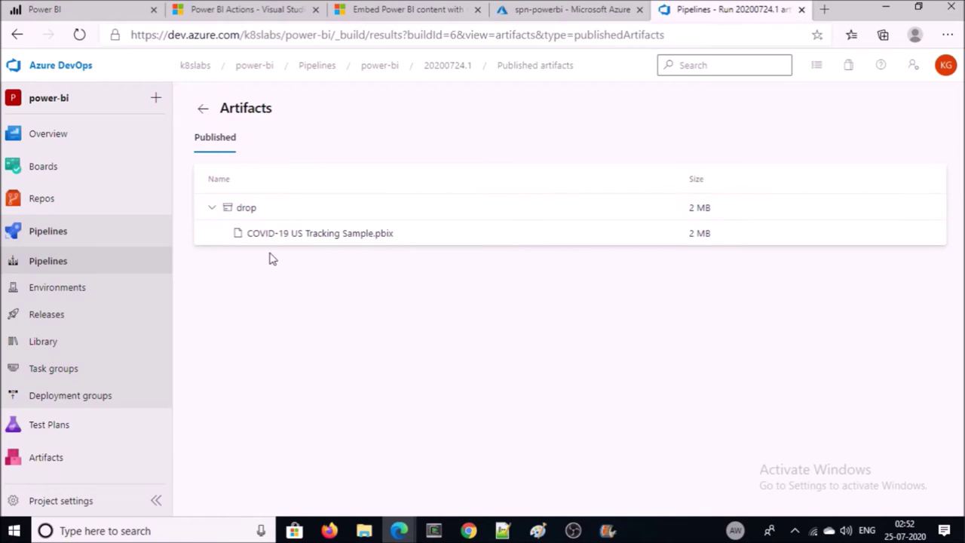
{"action": "mouse_move", "coordinate": [419, 238]}
Create a new release pipeline without a stage template and add the power-bi build as its artifact
{"action": "left_click", "coordinate": [87, 324]}
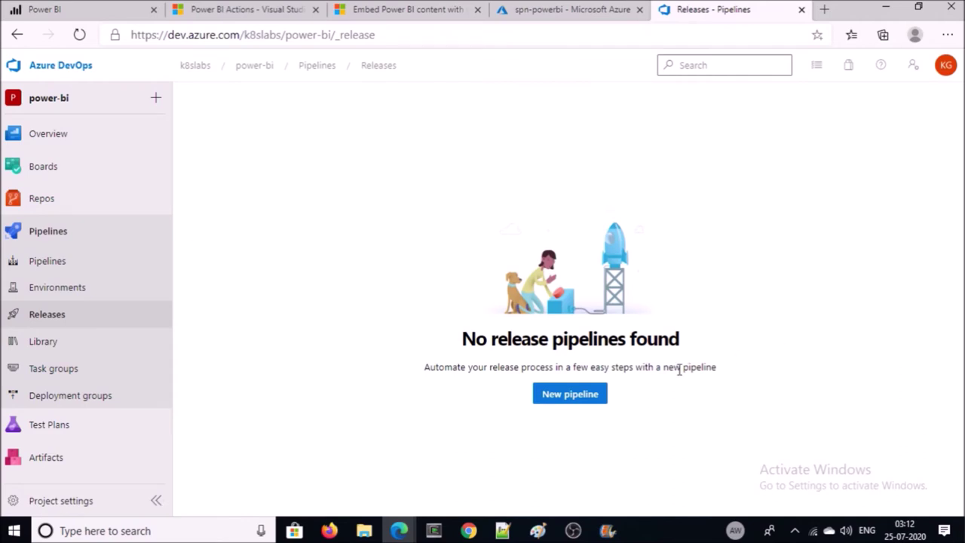
{"action": "left_click", "coordinate": [595, 396]}
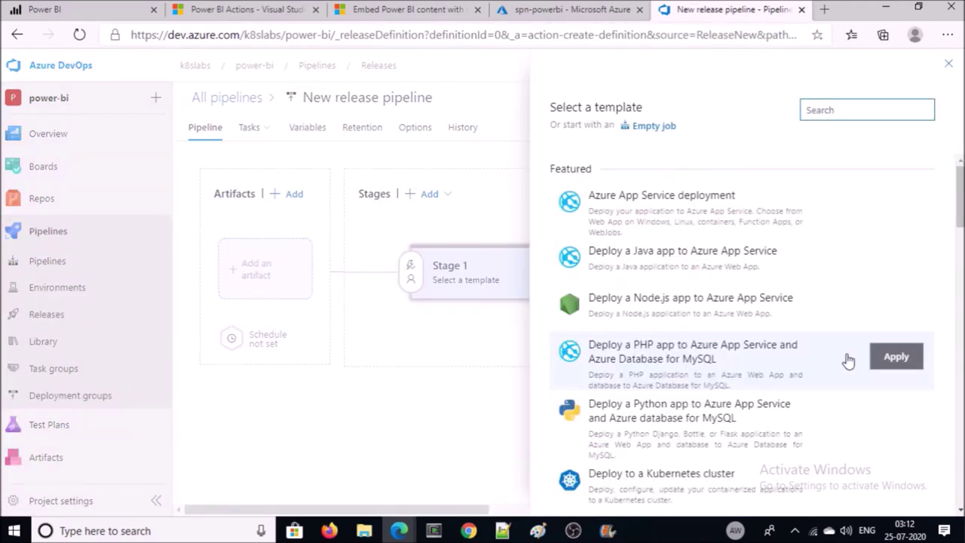
{"action": "left_click", "coordinate": [949, 65]}
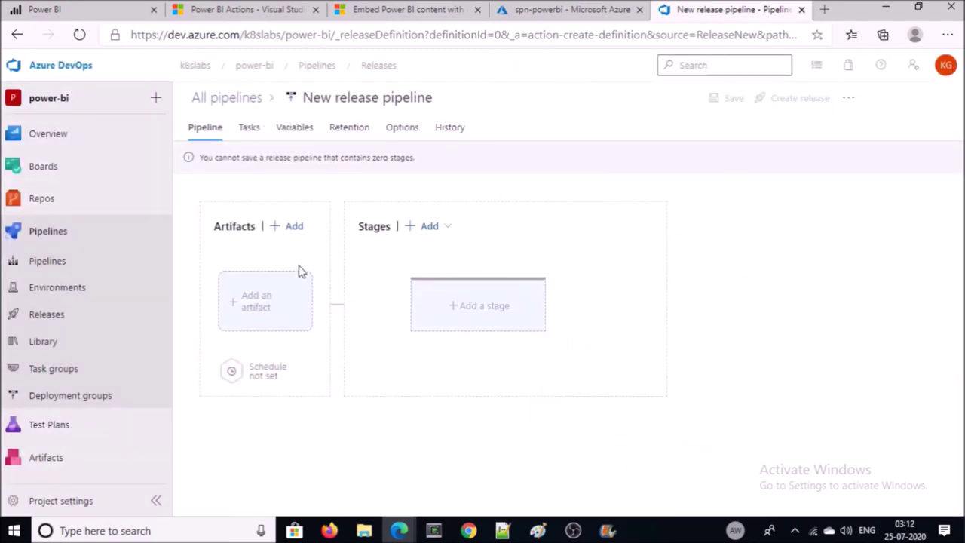
{"action": "left_click", "coordinate": [272, 304]}
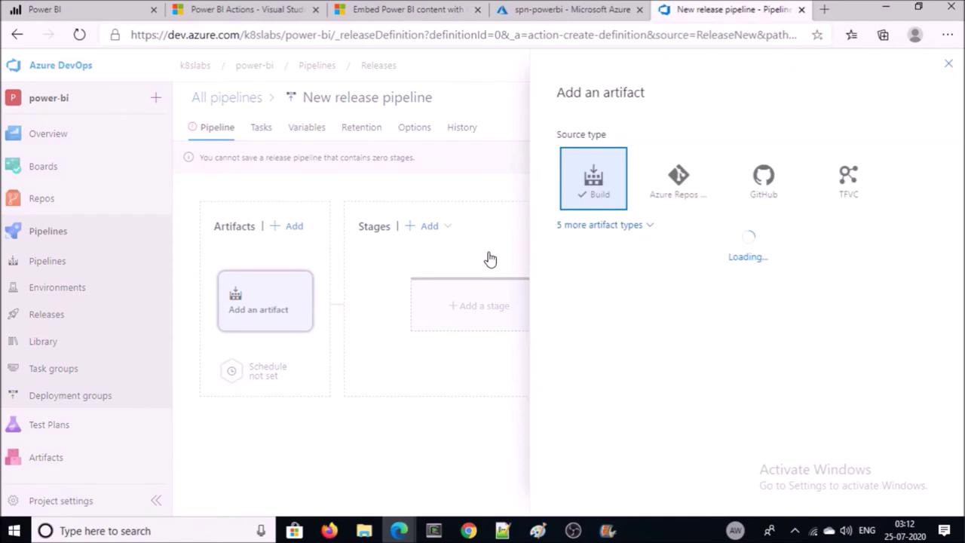
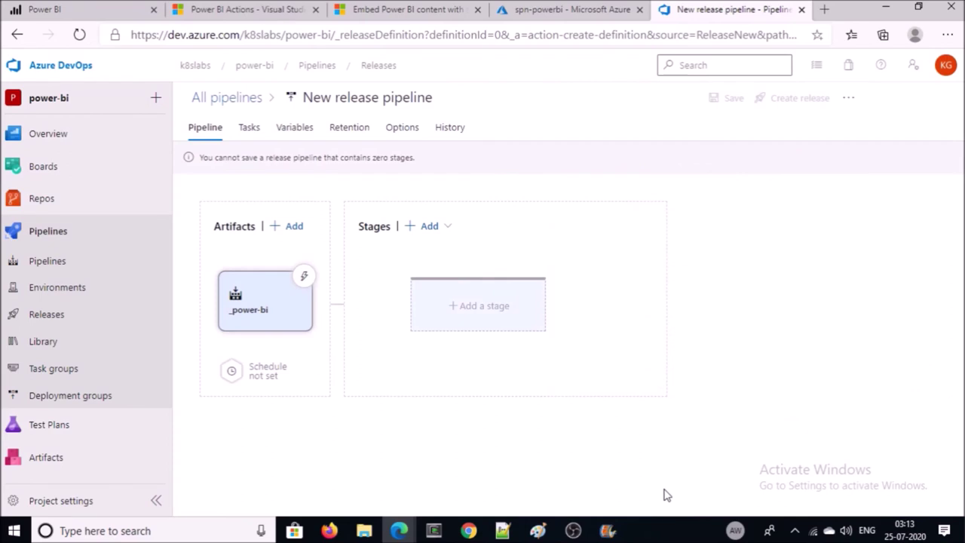
Add a stage to the release pipeline starting from an empty job and name it Dev Environment
{"action": "left_click", "coordinate": [475, 304]}
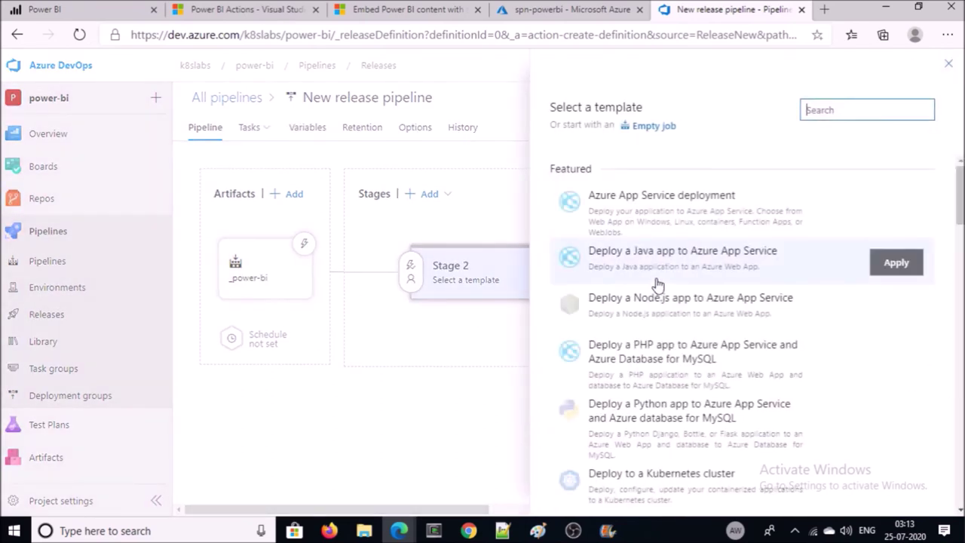
{"action": "left_click", "coordinate": [653, 126]}
{"action": "left_click", "coordinate": [647, 276]}
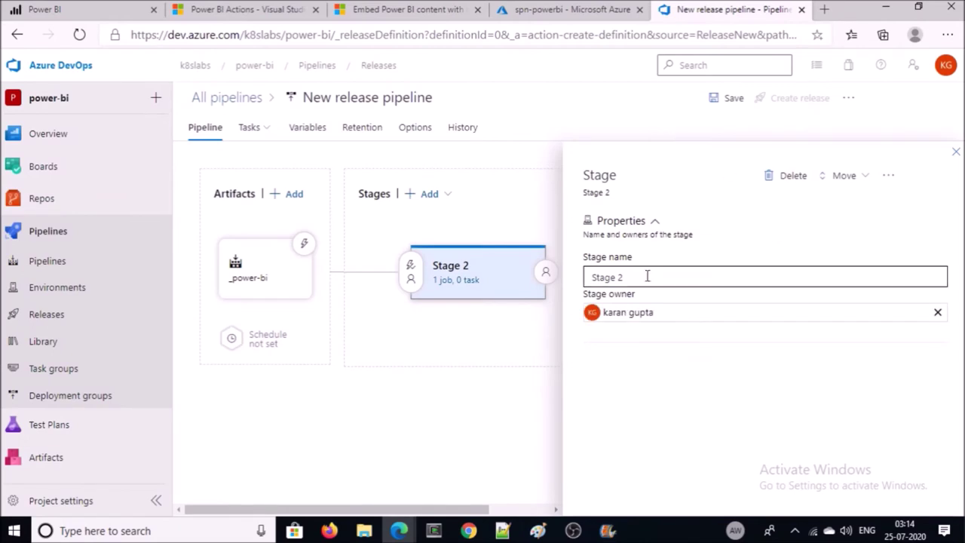
{"action": "key", "text": "BackSpace"}
{"action": "key", "text": "BackSpace"}
{"action": "key", "text": "BackSpace"}
{"action": "key", "text": "BackSpace"}
{"action": "key", "text": "BackSpace"}
{"action": "key", "text": "BackSpace"}
{"action": "key", "text": "BackSpace"}
{"action": "type", "text": "Dev Environme"}
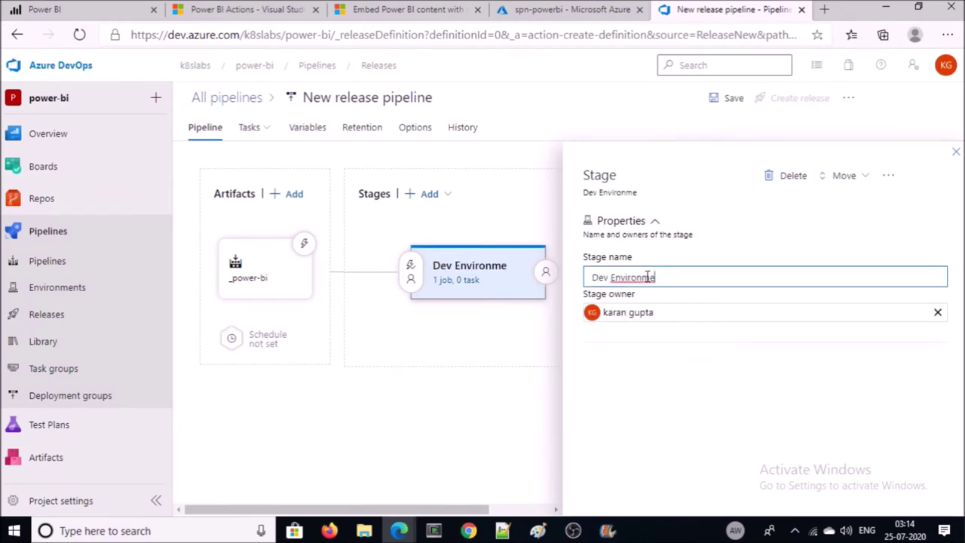
{"action": "type", "text": "nt"}
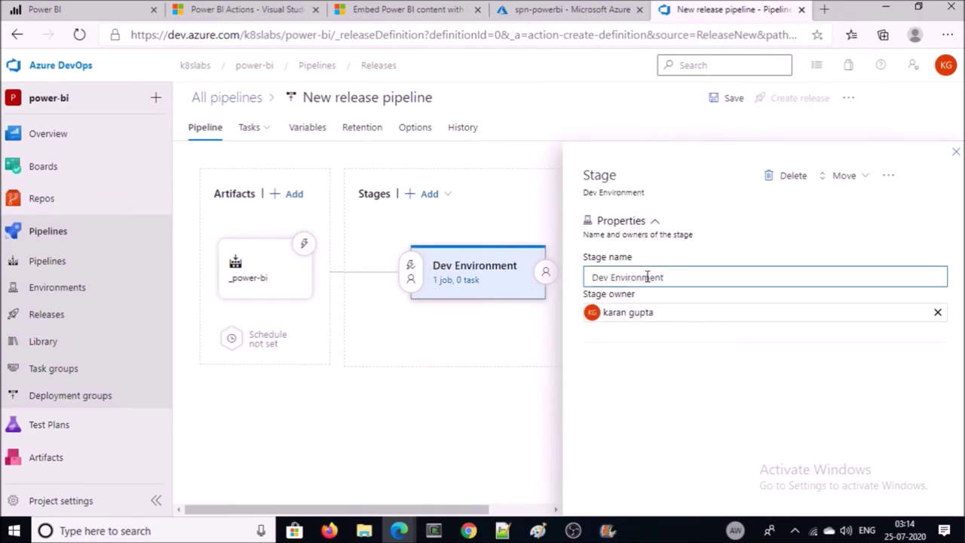
{"action": "left_click", "coordinate": [955, 153]}
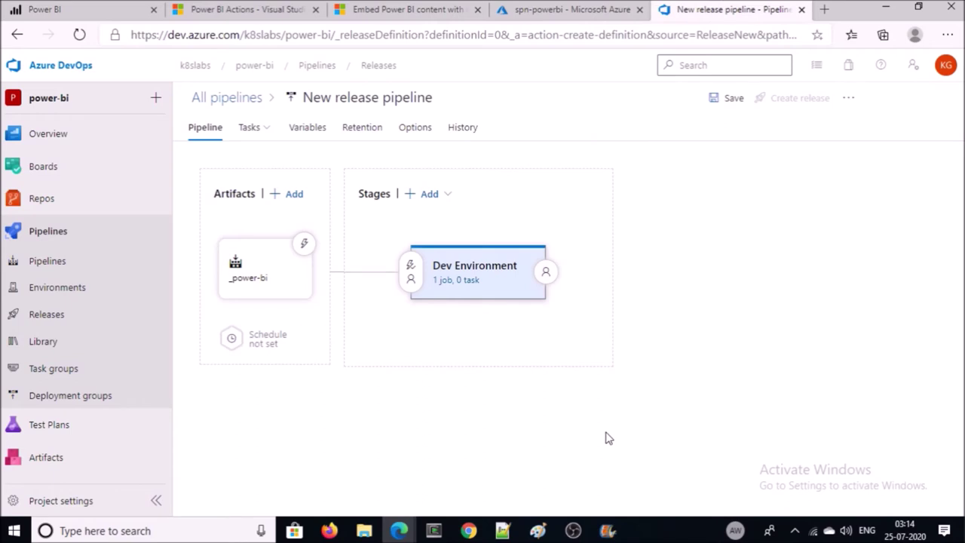
Find the Power BI Actions task and add it to the Dev Environment stage's agent job
{"action": "left_click", "coordinate": [471, 282]}
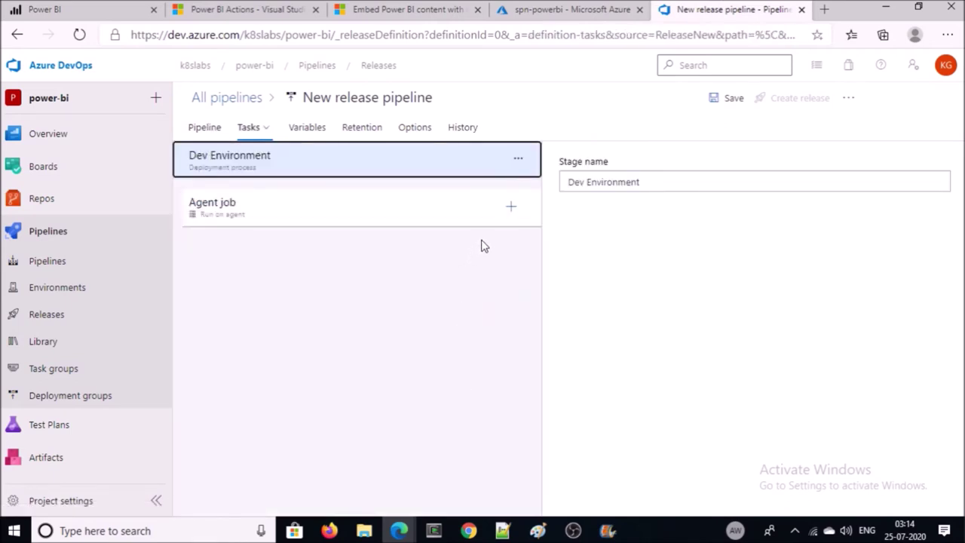
{"action": "left_click", "coordinate": [510, 208]}
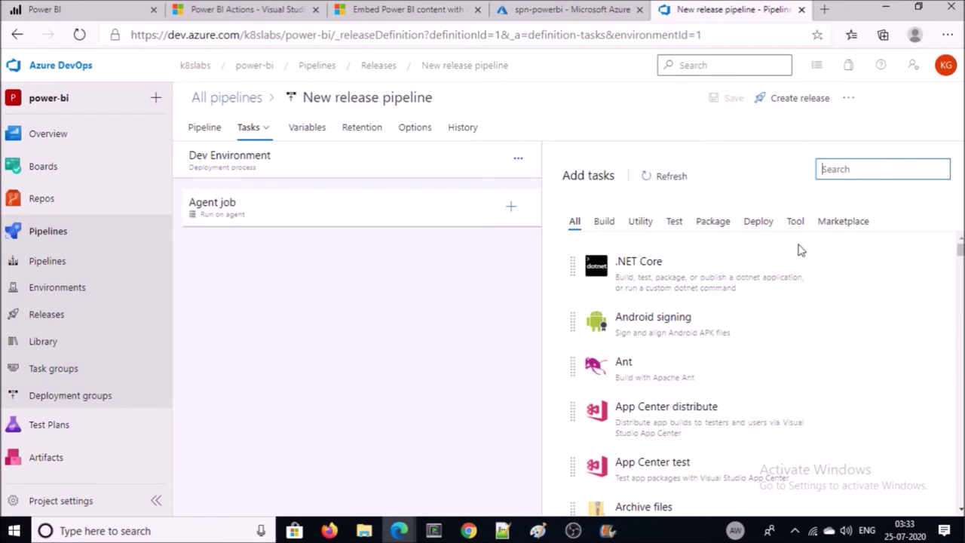
{"action": "type", "text": "power"}
{"action": "scroll", "coordinate": [797, 310], "scroll_direction": "down", "scroll_amount": 1}
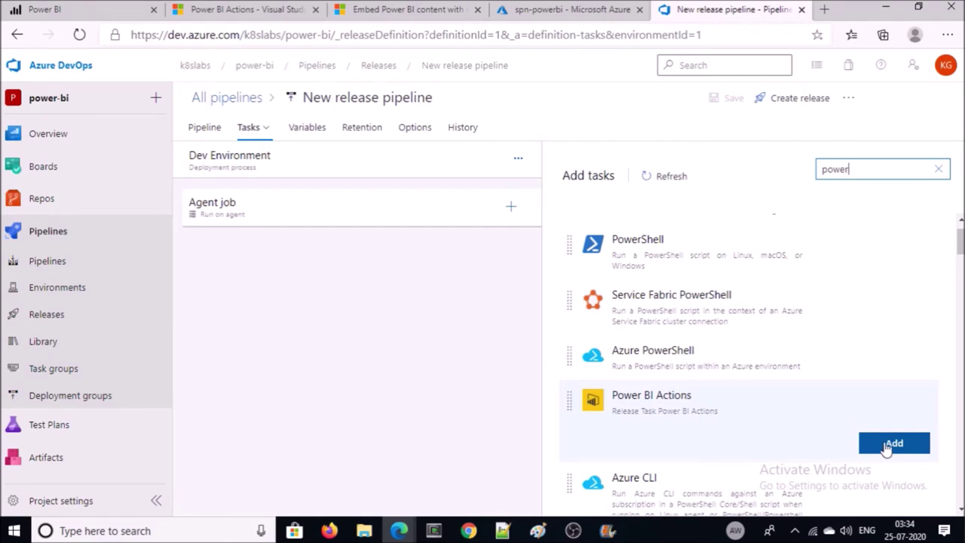
{"action": "left_click", "coordinate": [886, 449]}
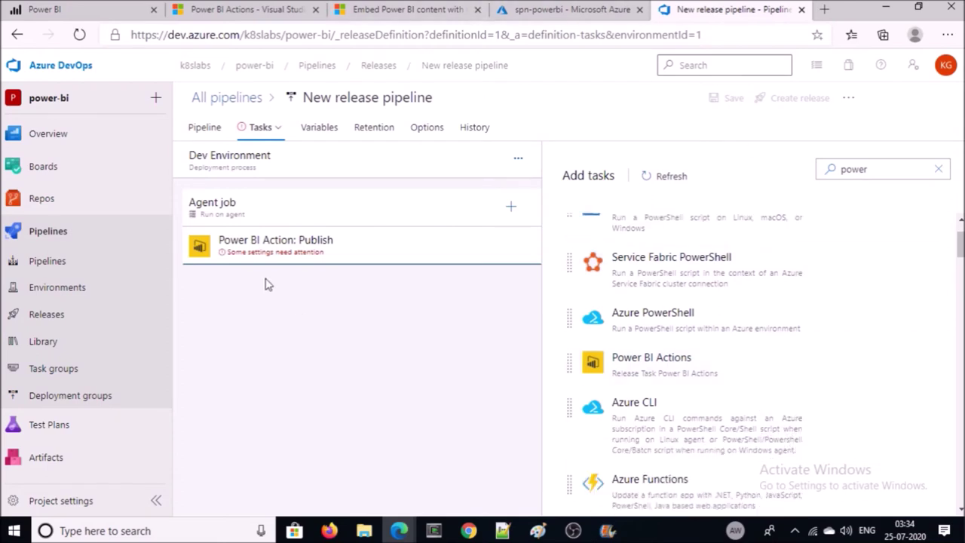
Set the authentication type of the Power BI Action: Publish task to Service Principal
{"action": "left_click", "coordinate": [267, 242]}
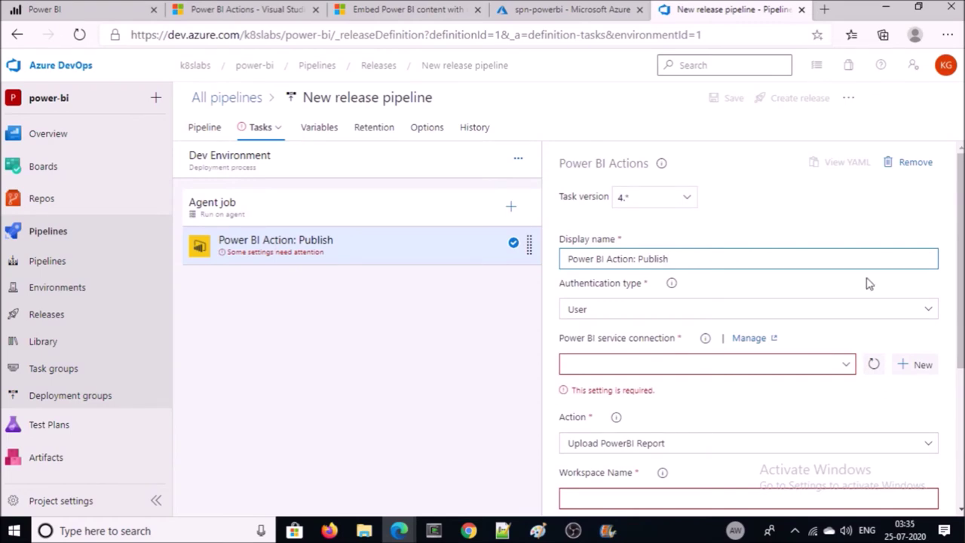
{"action": "left_click", "coordinate": [875, 310]}
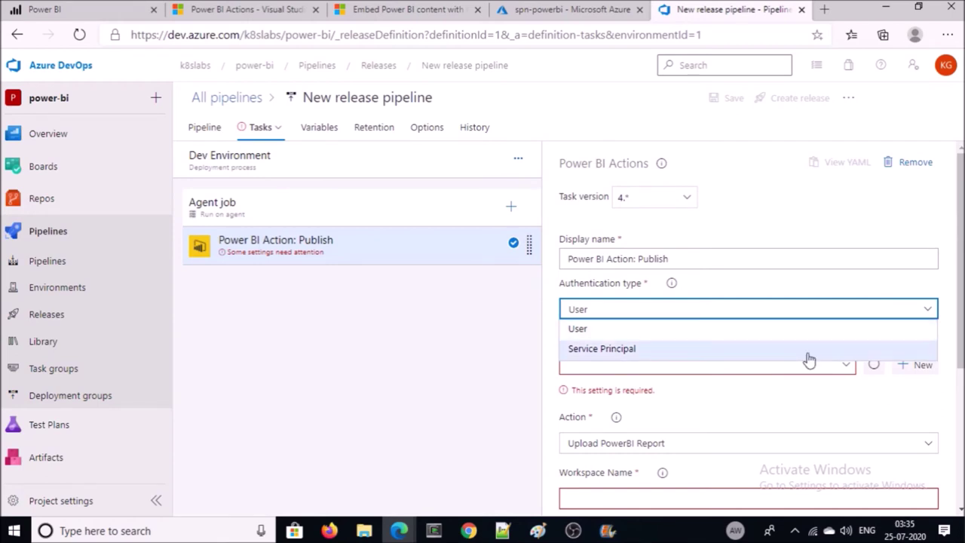
{"action": "left_click", "coordinate": [809, 351]}
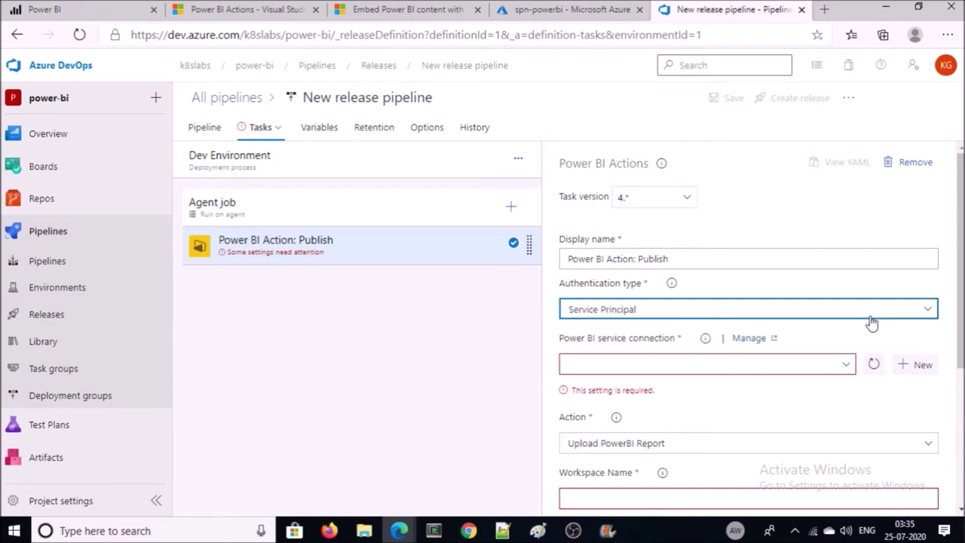
Start a new Power BI service connection and fill its Service Principal Id with the client ID copied from the power-bi app registration in Azure
{"action": "left_click", "coordinate": [923, 373]}
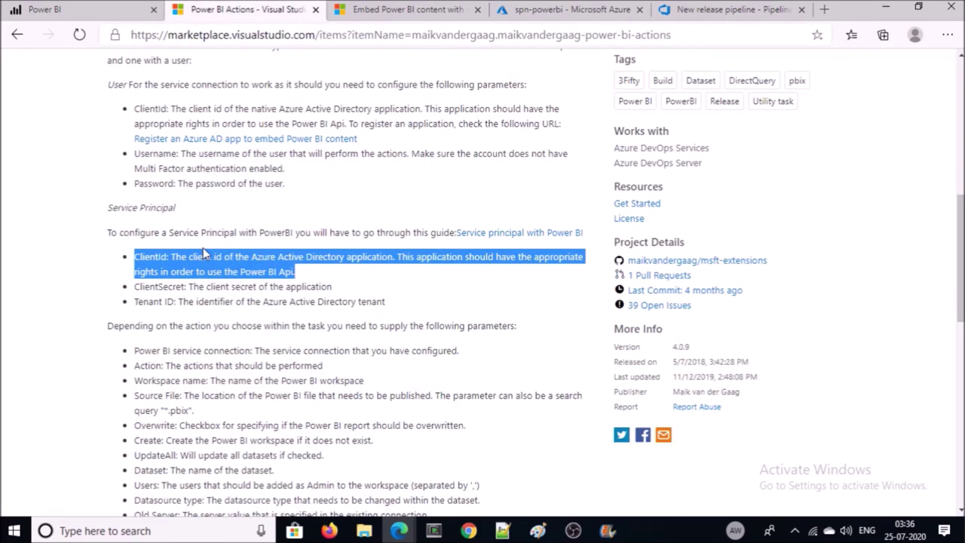
{"action": "left_click", "coordinate": [566, 9]}
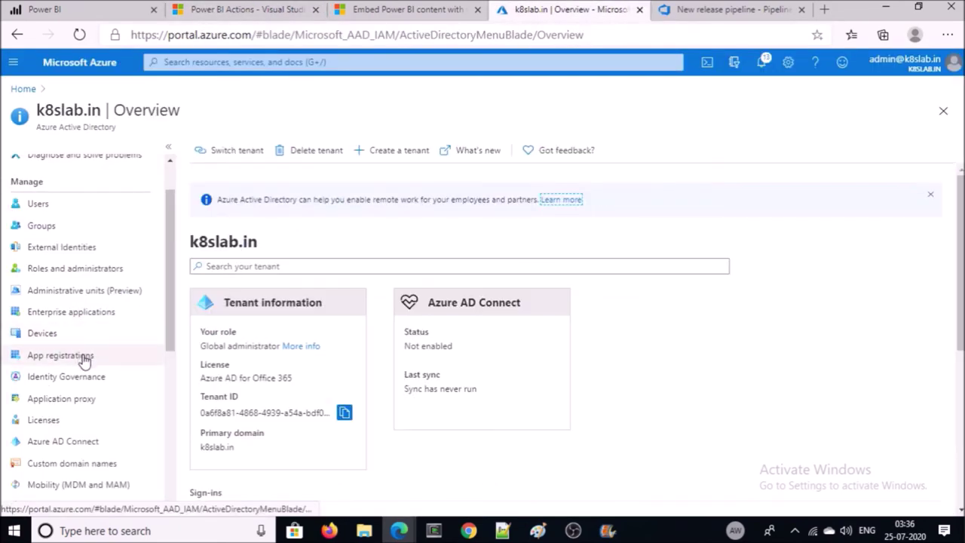
{"action": "left_click", "coordinate": [81, 356]}
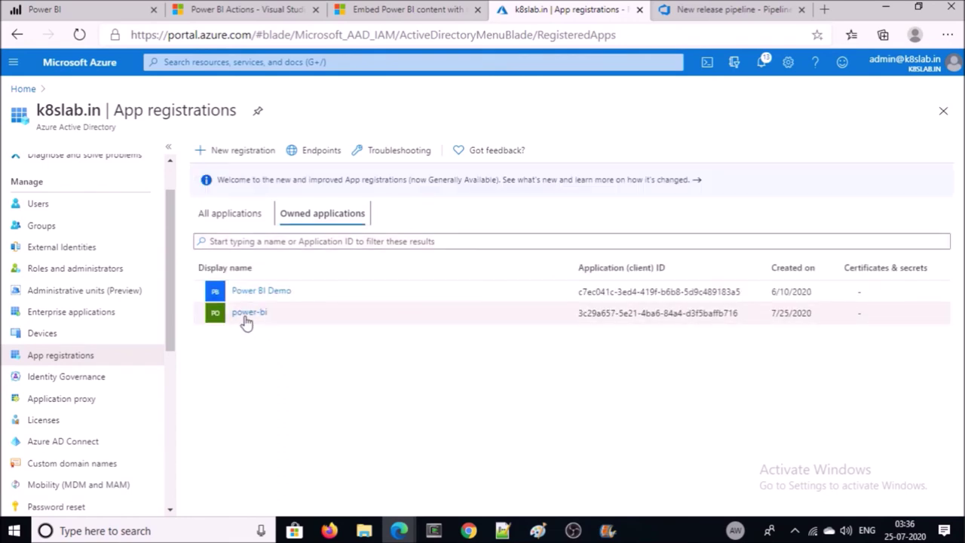
{"action": "left_click", "coordinate": [249, 313]}
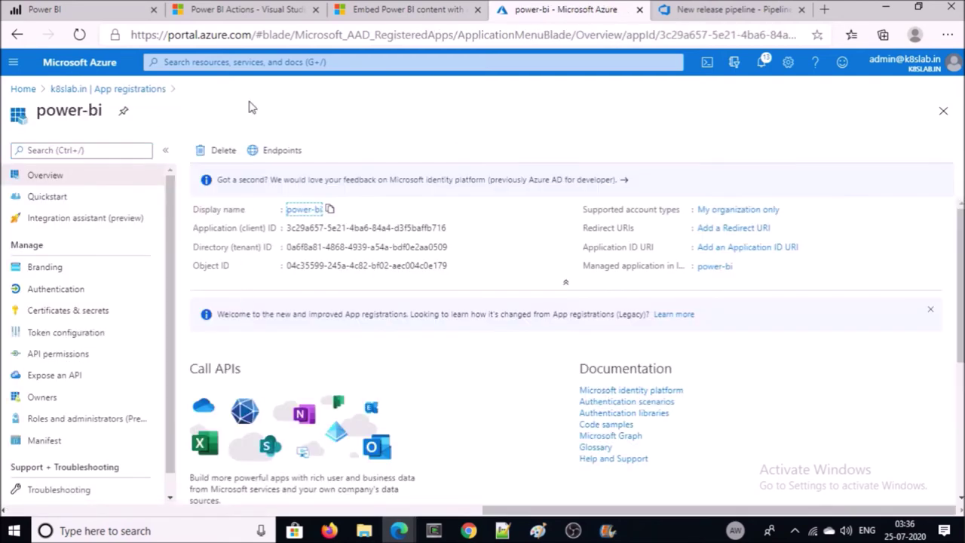
{"action": "left_click", "coordinate": [453, 228]}
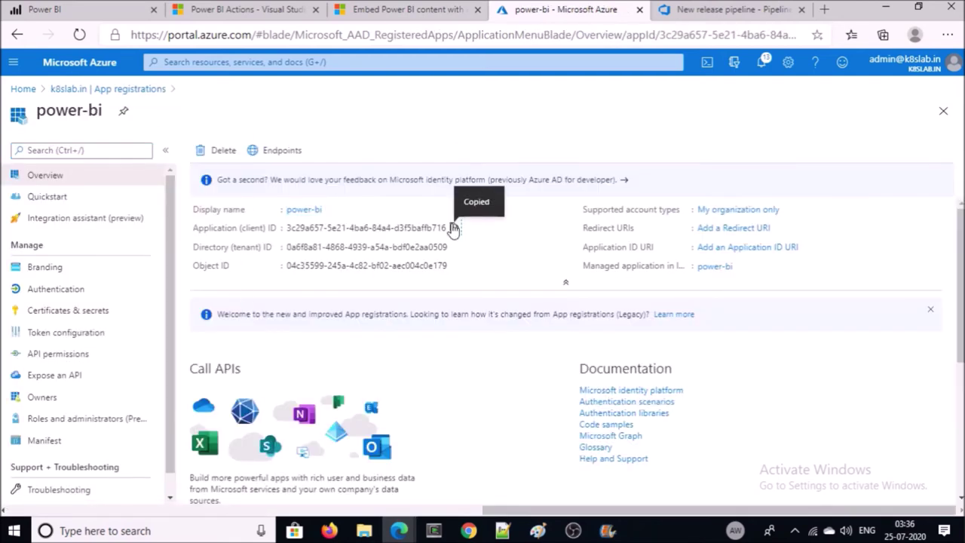
{"action": "key", "text": "ctrl+Tab"}
{"action": "left_click", "coordinate": [750, 187]}
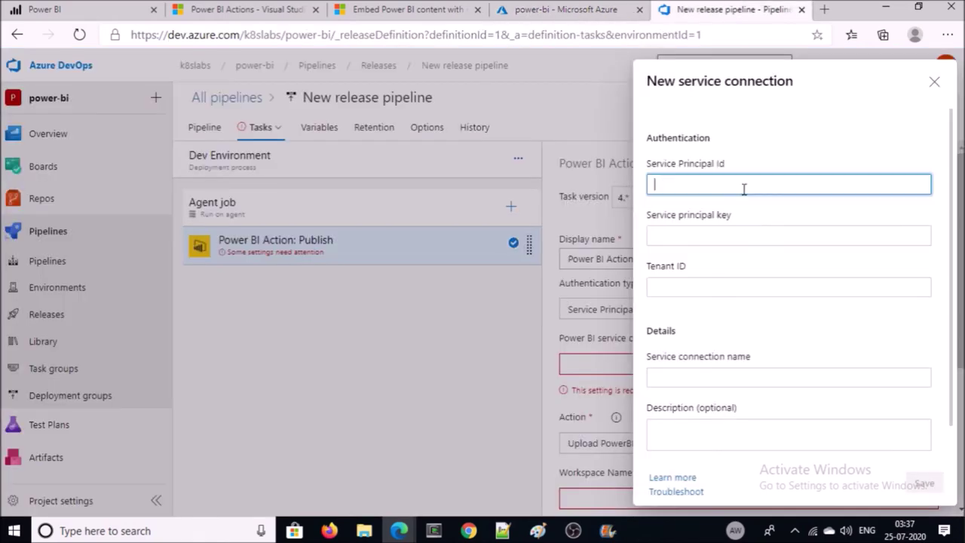
{"action": "key", "text": "ctrl+v"}
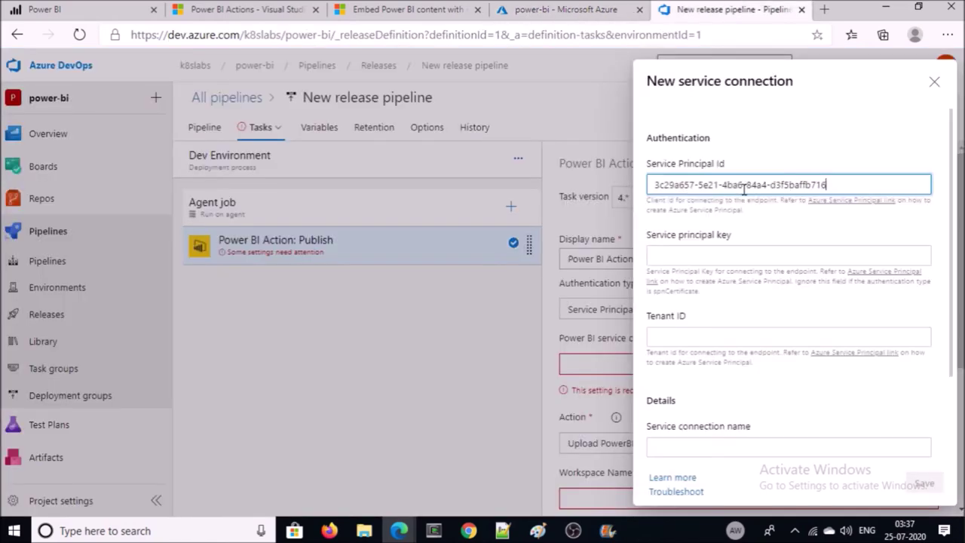
Create a client secret for the power-bi app registration in the Azure portal with expiry set to Never
{"action": "key", "text": "ctrl+2"}
{"action": "triple_click", "coordinate": [141, 291]}
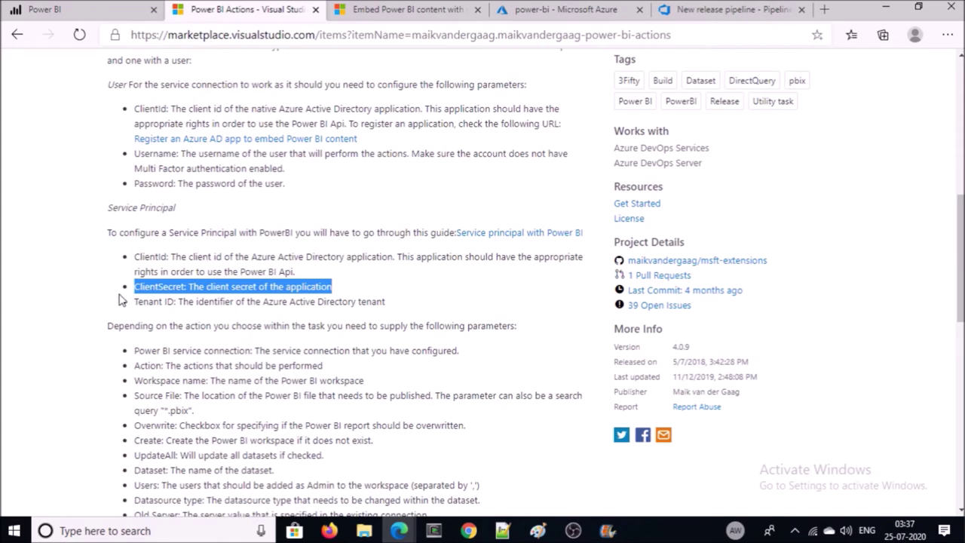
{"action": "key", "text": "ctrl+4"}
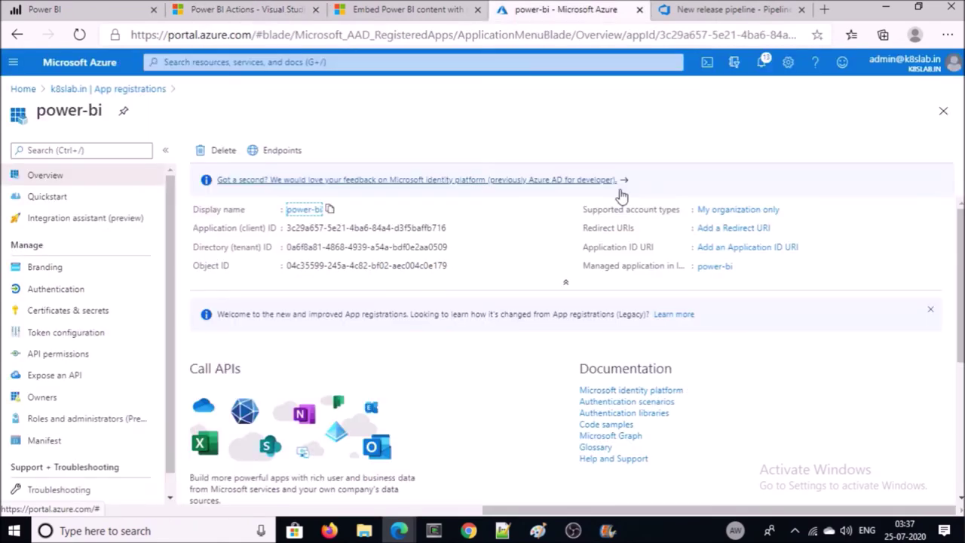
{"action": "left_click", "coordinate": [102, 317]}
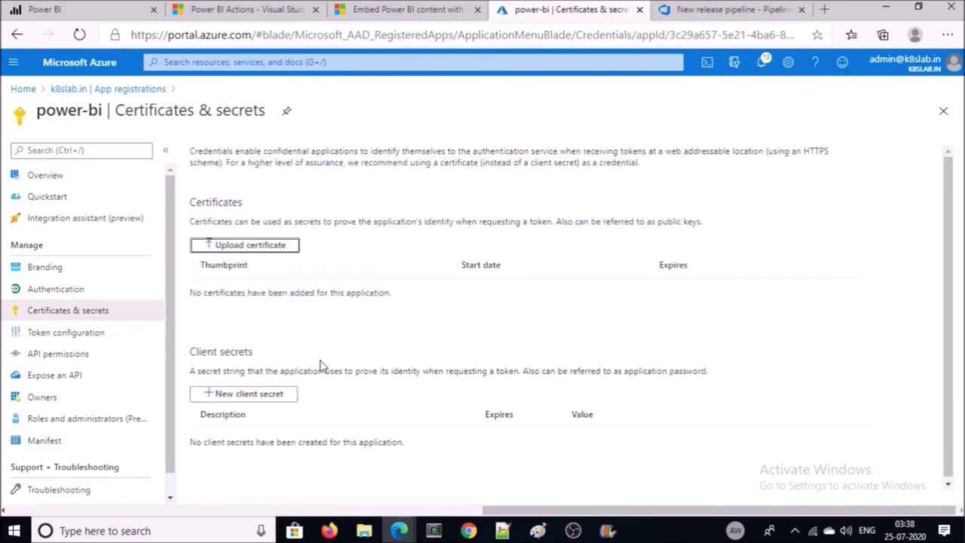
{"action": "left_click", "coordinate": [274, 395]}
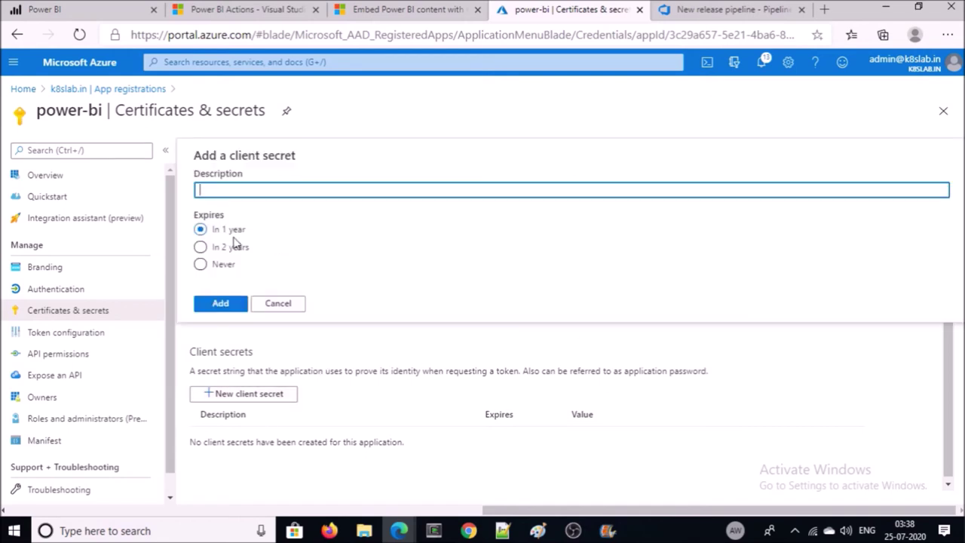
{"action": "left_click", "coordinate": [233, 270]}
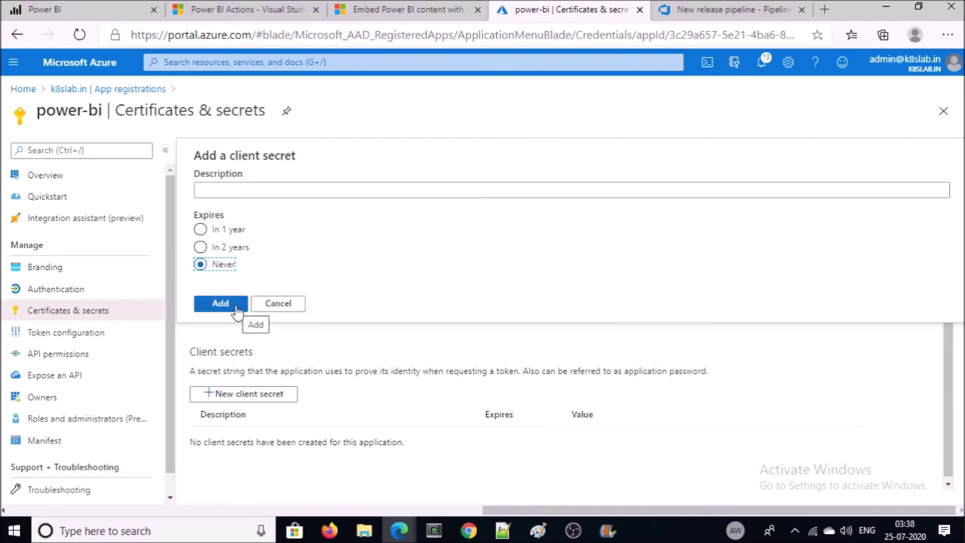
{"action": "left_click", "coordinate": [236, 309]}
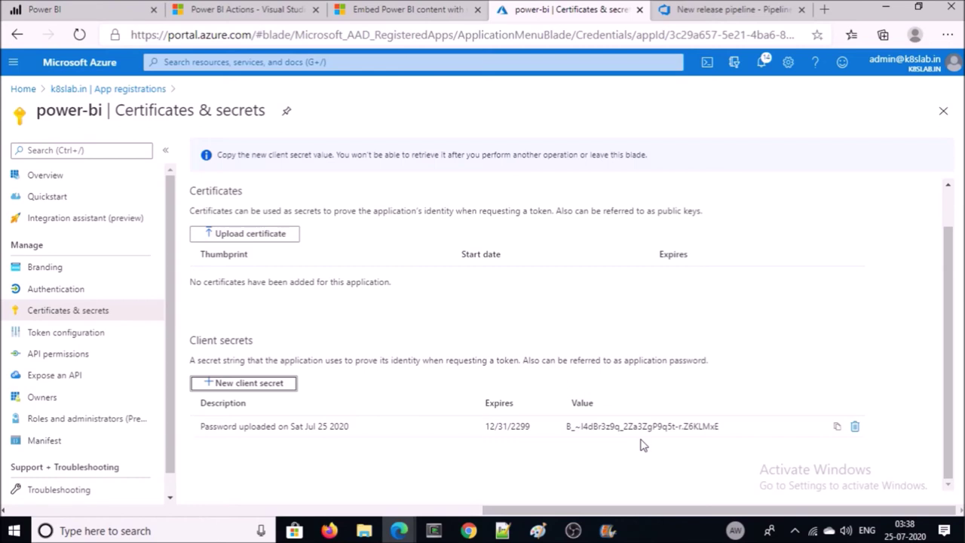
Copy the new client secret's value and paste it as the Service principal key of the new service connection in Azure DevOps
{"action": "left_click", "coordinate": [702, 427]}
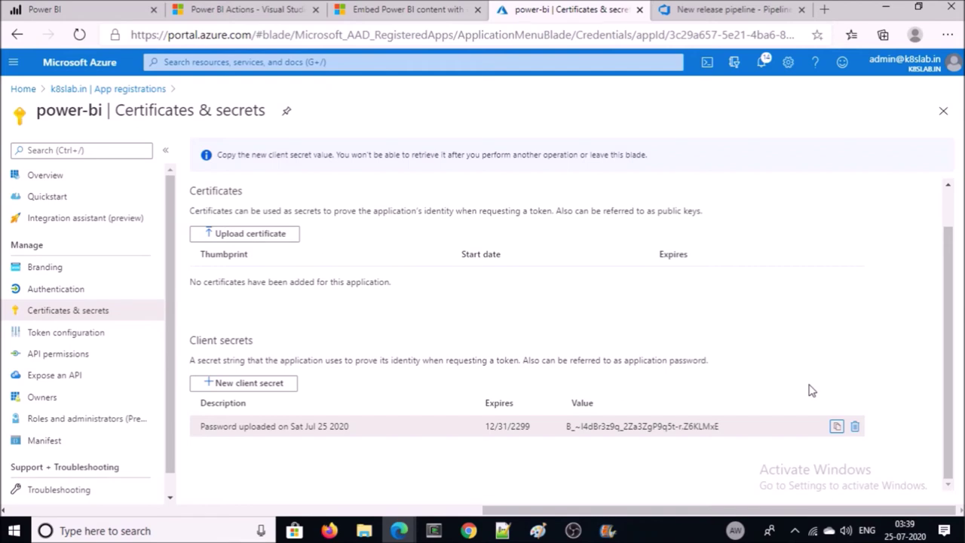
{"action": "key", "text": "ctrl+Tab"}
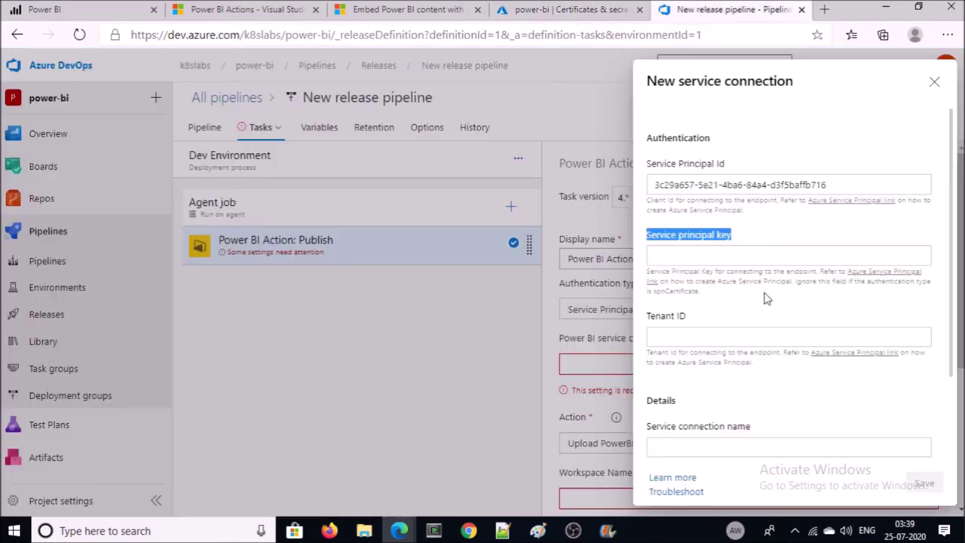
{"action": "right_click", "coordinate": [713, 257]}
{"action": "left_click", "coordinate": [745, 363]}
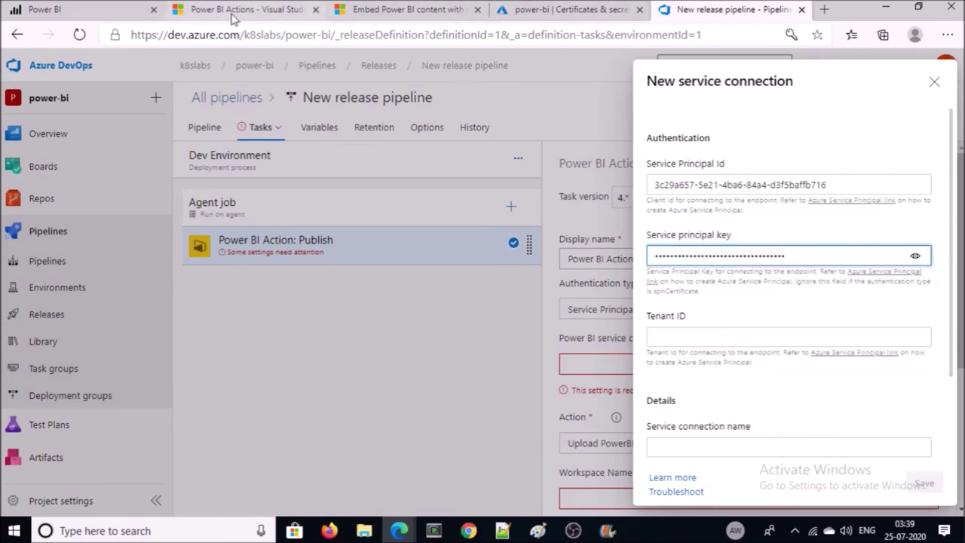
Check the tenant requirement in the Power BI Actions documentation, then copy the power-bi app's directory (tenant) ID into the service connection's Tenant ID
{"action": "left_click", "coordinate": [260, 8]}
{"action": "left_click_drag", "start_coordinate": [386, 301], "coordinate": [305, 302]}
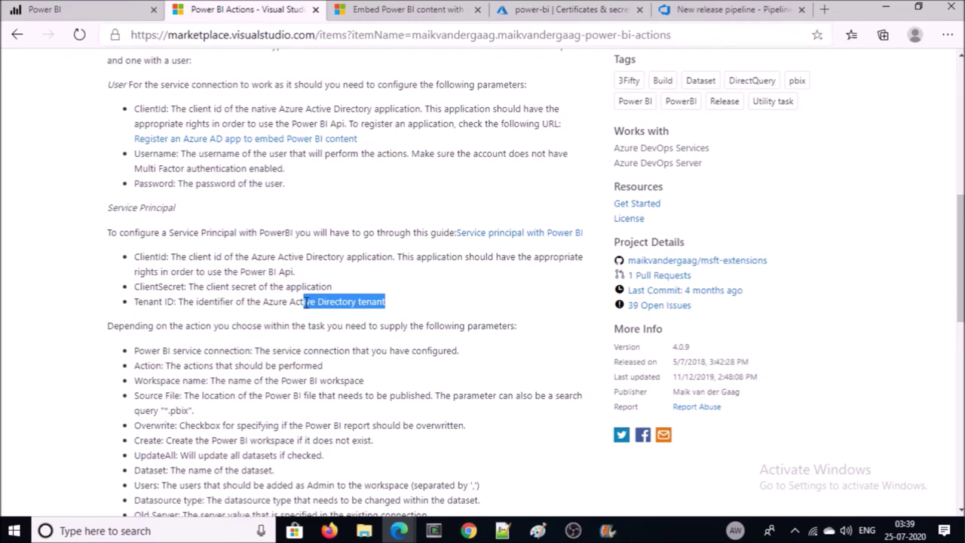
{"action": "left_click_drag", "start_coordinate": [263, 301], "coordinate": [392, 312]}
{"action": "left_click", "coordinate": [569, 9]}
{"action": "left_click", "coordinate": [63, 181]}
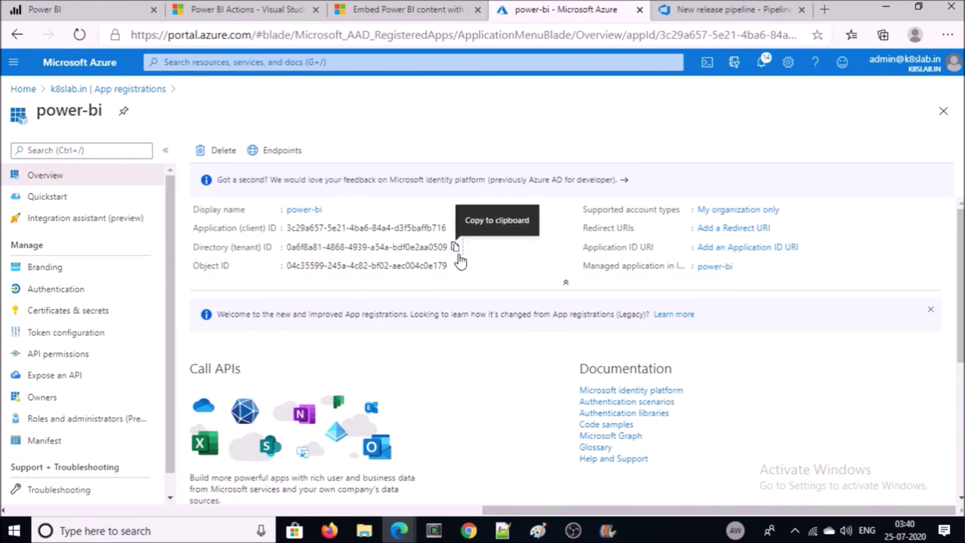
{"action": "left_click", "coordinate": [455, 247]}
{"action": "left_click", "coordinate": [709, 11]}
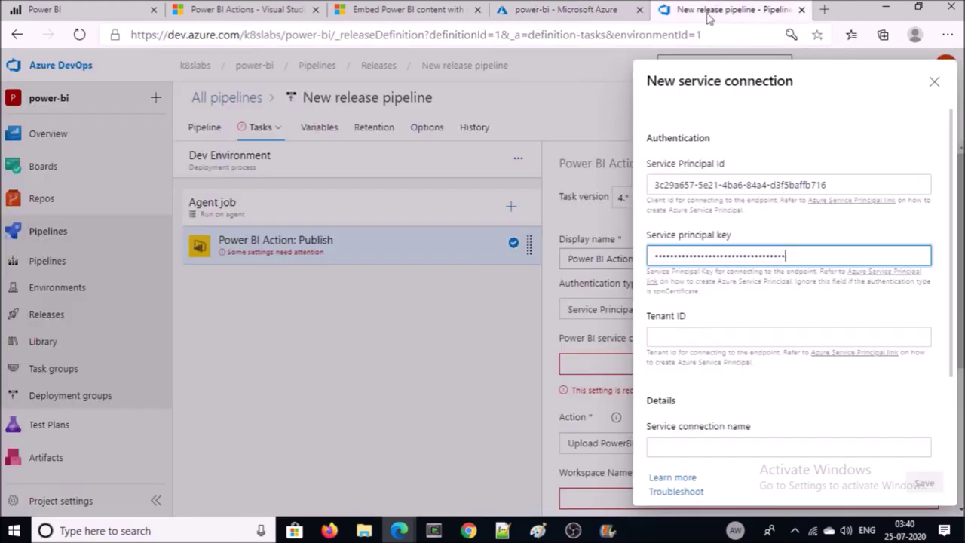
{"action": "right_click", "coordinate": [704, 341]}
{"action": "left_click", "coordinate": [743, 173]}
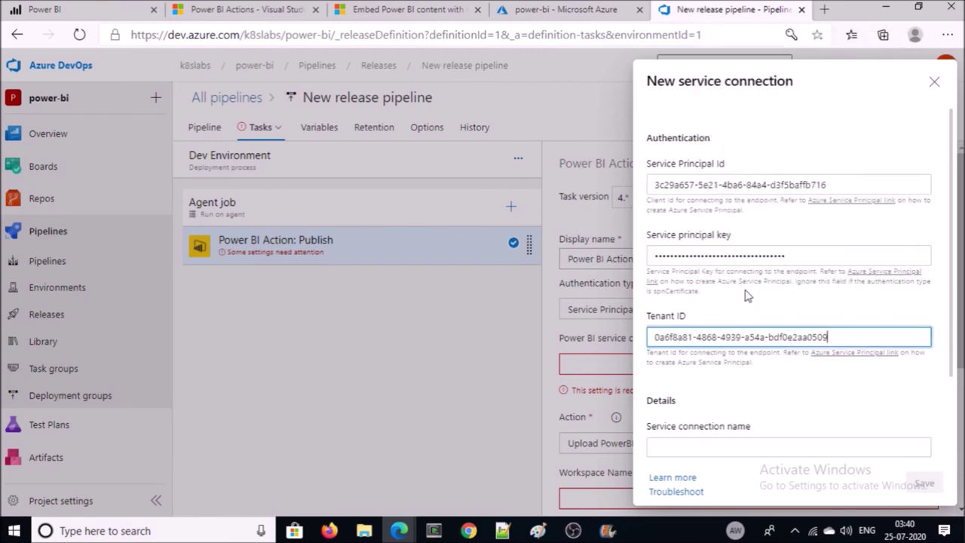
Name the service connection powerbi-spn and save it with access permission granted to all pipelines
{"action": "scroll", "coordinate": [739, 316], "scroll_direction": "down", "scroll_amount": 2}
{"action": "left_click", "coordinate": [732, 340]}
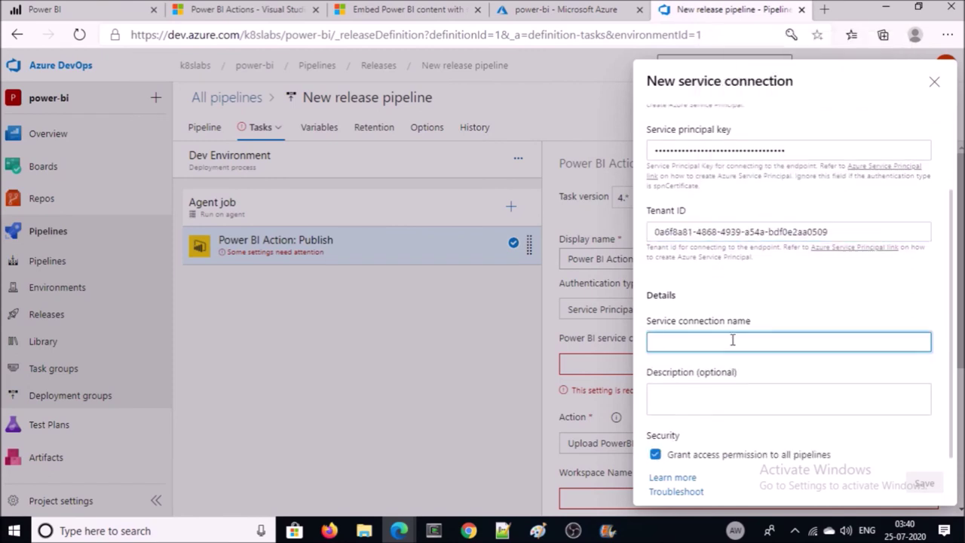
{"action": "type", "text": "powerbi-spn"}
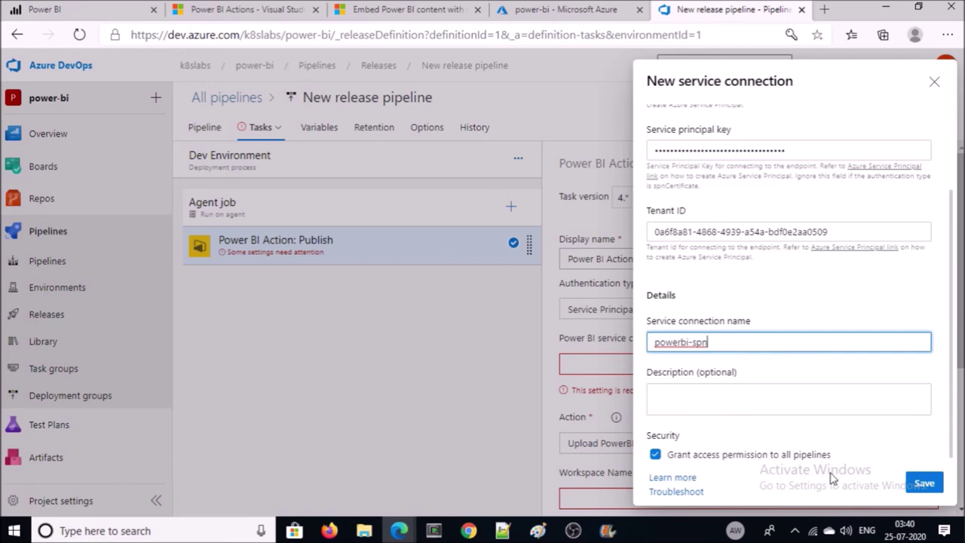
{"action": "left_click", "coordinate": [932, 483]}
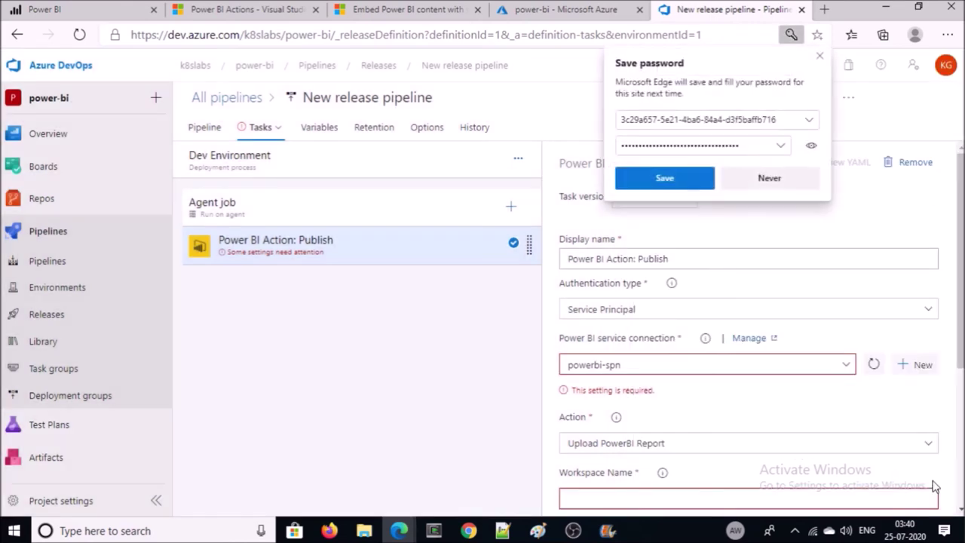
Set the publish task to use the powerbi-spn service connection and the Upload PowerBI Report action
{"action": "left_click", "coordinate": [926, 189]}
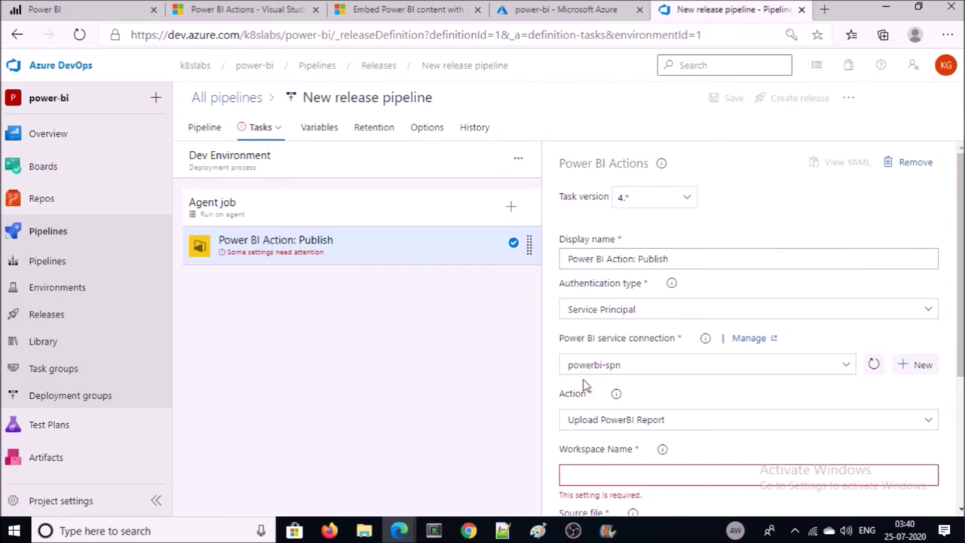
{"action": "left_click", "coordinate": [847, 368]}
{"action": "scroll", "coordinate": [814, 352], "scroll_direction": "down", "scroll_amount": 1}
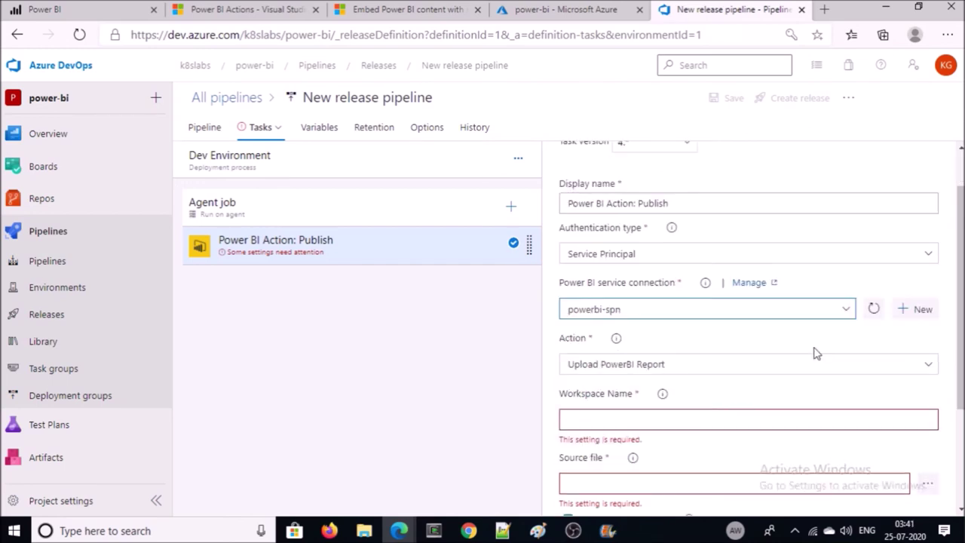
{"action": "scroll", "coordinate": [815, 353], "scroll_direction": "up", "scroll_amount": 1}
{"action": "left_click", "coordinate": [827, 421]}
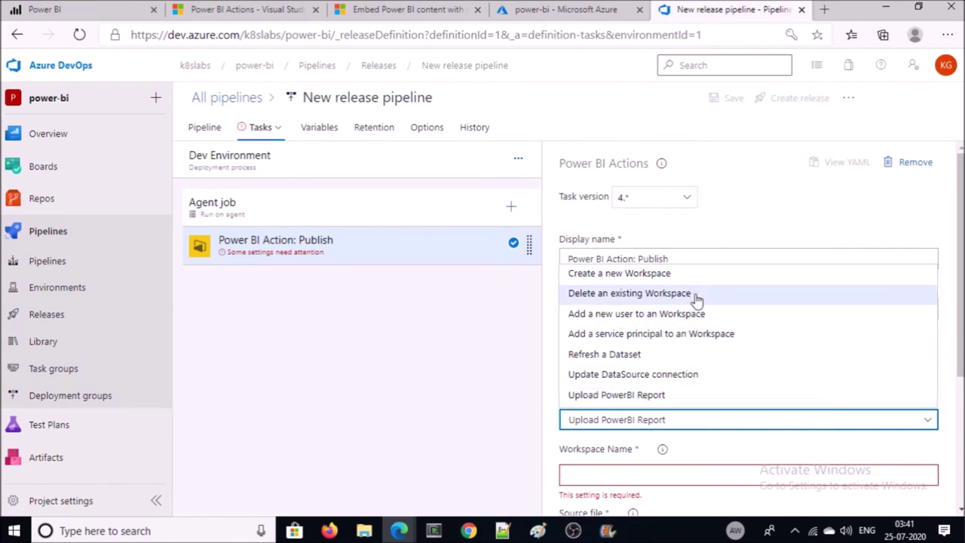
{"action": "left_click", "coordinate": [670, 397]}
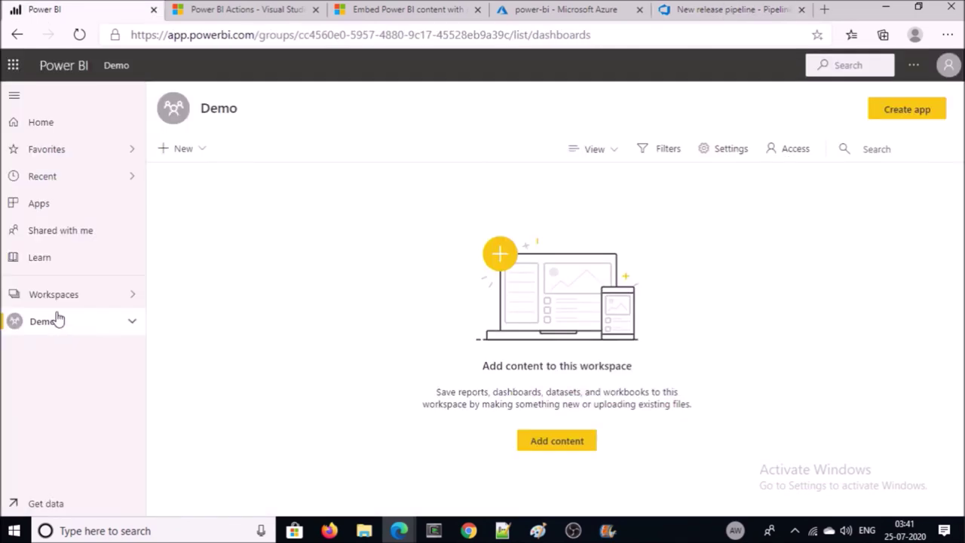
Set the task's workspace name to Demo and choose the _power-bi/drop folder of the linked artifact as source file
{"action": "left_click", "coordinate": [56, 300]}
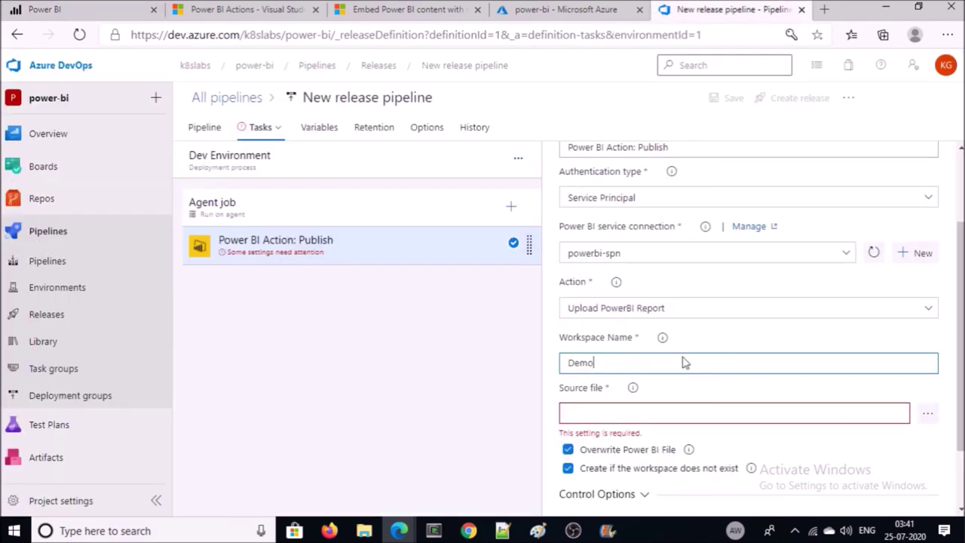
{"action": "left_click", "coordinate": [697, 405]}
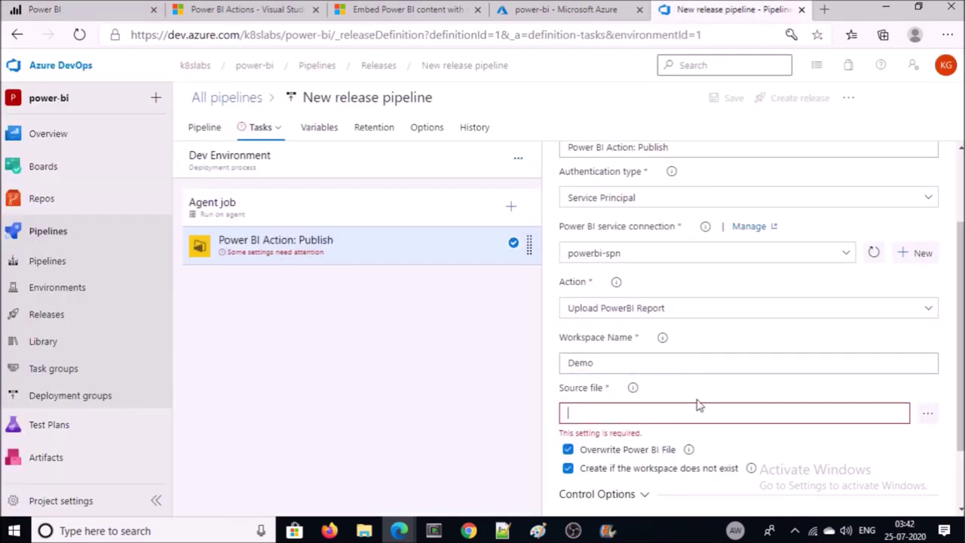
{"action": "left_click", "coordinate": [928, 412]}
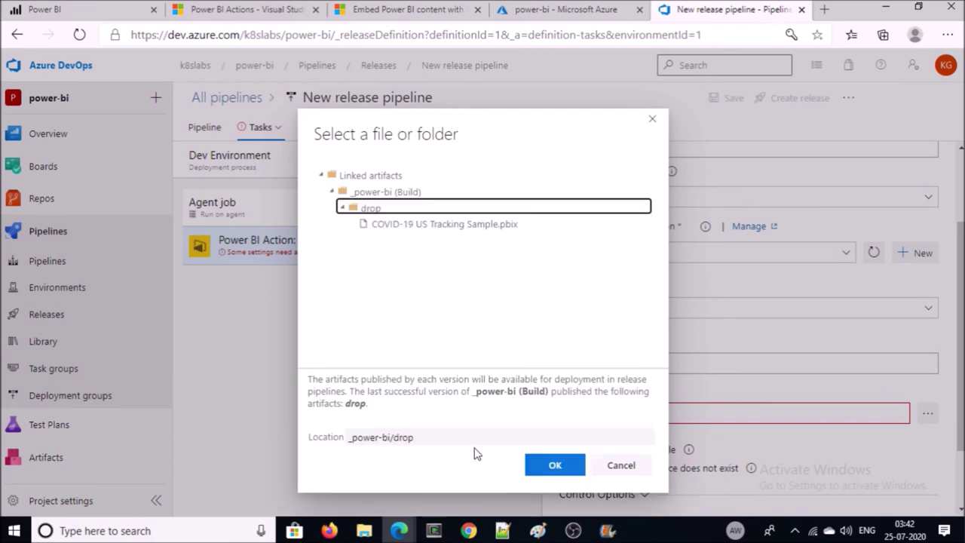
{"action": "left_click", "coordinate": [548, 472]}
{"action": "scroll", "coordinate": [829, 411], "scroll_direction": "down", "scroll_amount": 1}
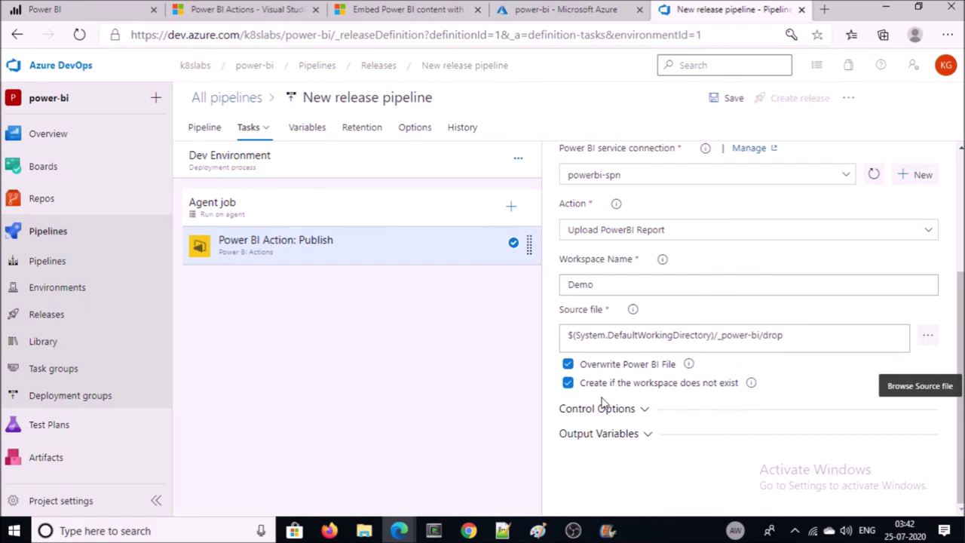
Review the publish task's control options and output variables, then save the release pipeline without a comment
{"action": "left_click", "coordinate": [705, 415]}
{"action": "scroll", "coordinate": [724, 334], "scroll_direction": "down", "scroll_amount": 2}
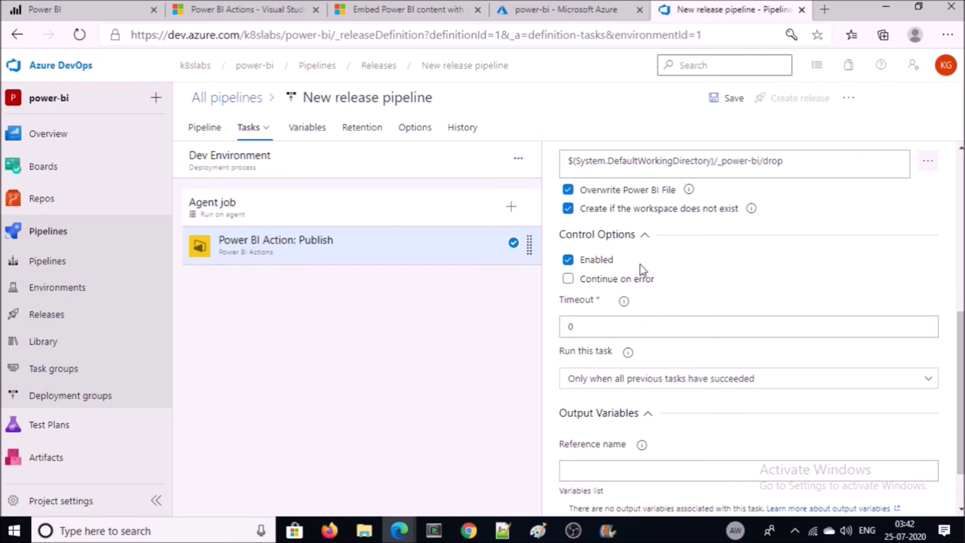
{"action": "scroll", "coordinate": [642, 237], "scroll_direction": "up", "scroll_amount": 10}
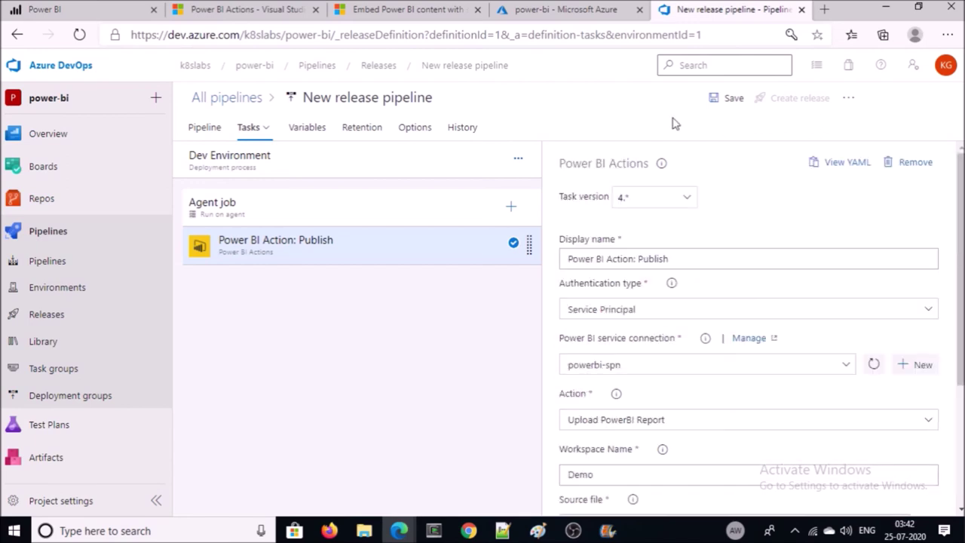
{"action": "left_click", "coordinate": [727, 104]}
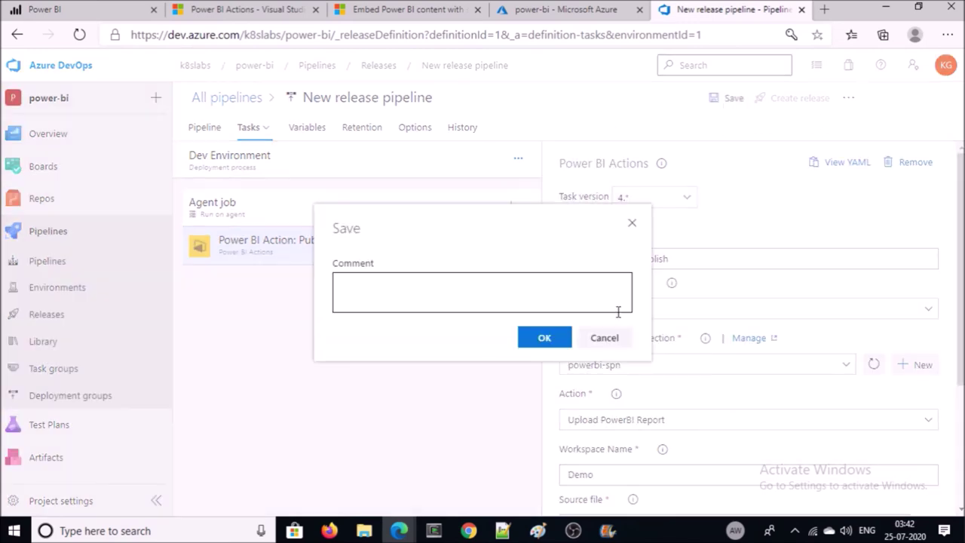
{"action": "left_click", "coordinate": [543, 341]}
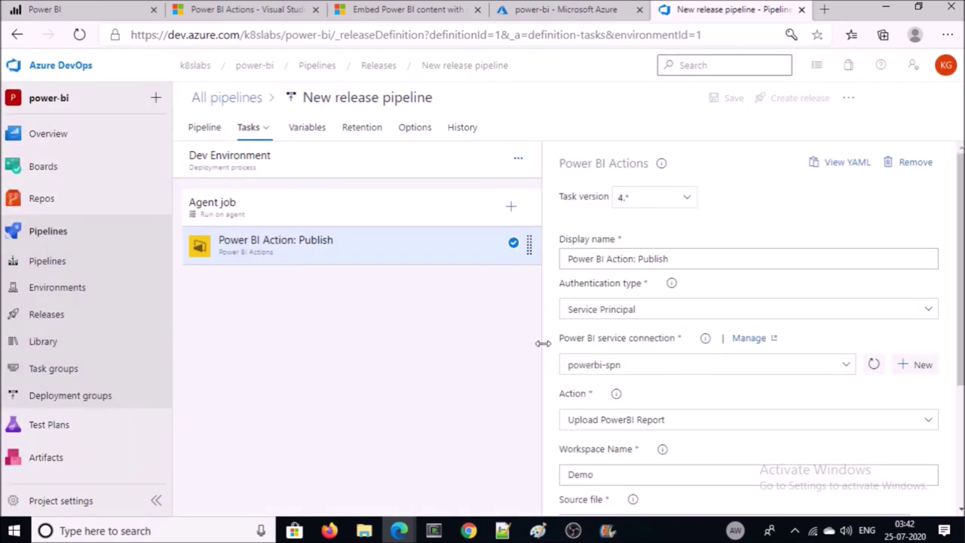
Rename the release pipeline to PowerBi-CD and save it with the comment "Demo release Pipeline completed"
{"action": "left_click", "coordinate": [334, 98]}
{"action": "type", "text": "PowerBi-CD"}
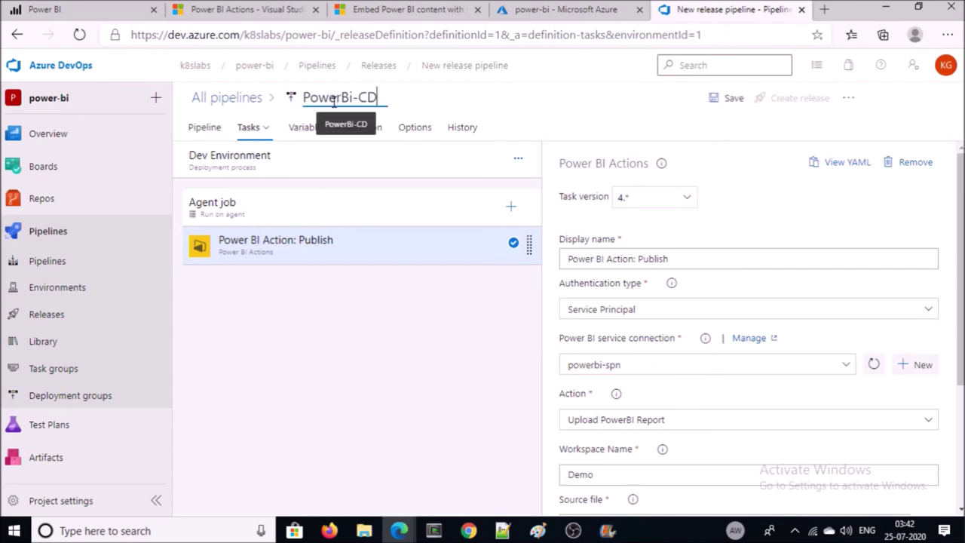
{"action": "left_click", "coordinate": [732, 100]}
{"action": "type", "text": "Demo release Pipeline completed"}
{"action": "left_click", "coordinate": [524, 346]}
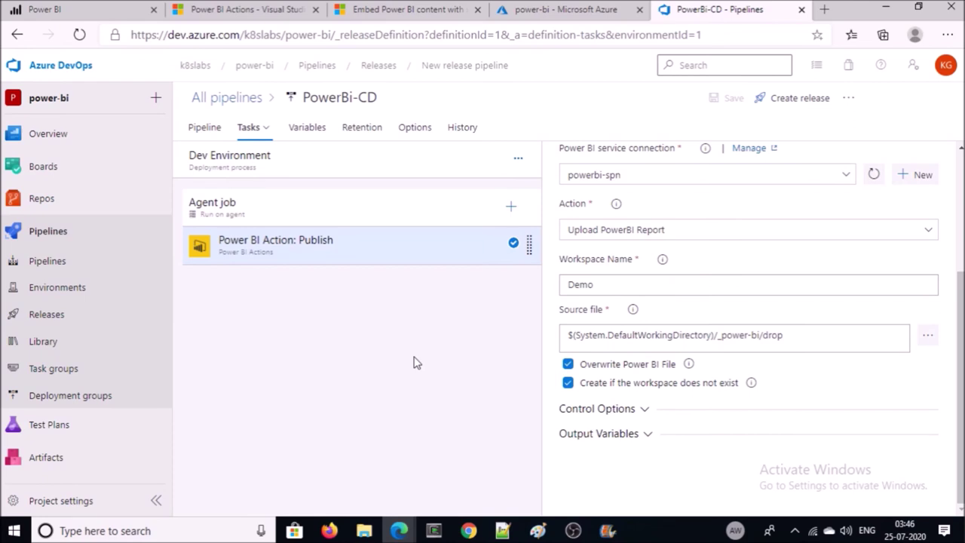
Run the power-bi build pipeline manually with its default settings and open the log of its job
{"action": "left_click", "coordinate": [50, 234]}
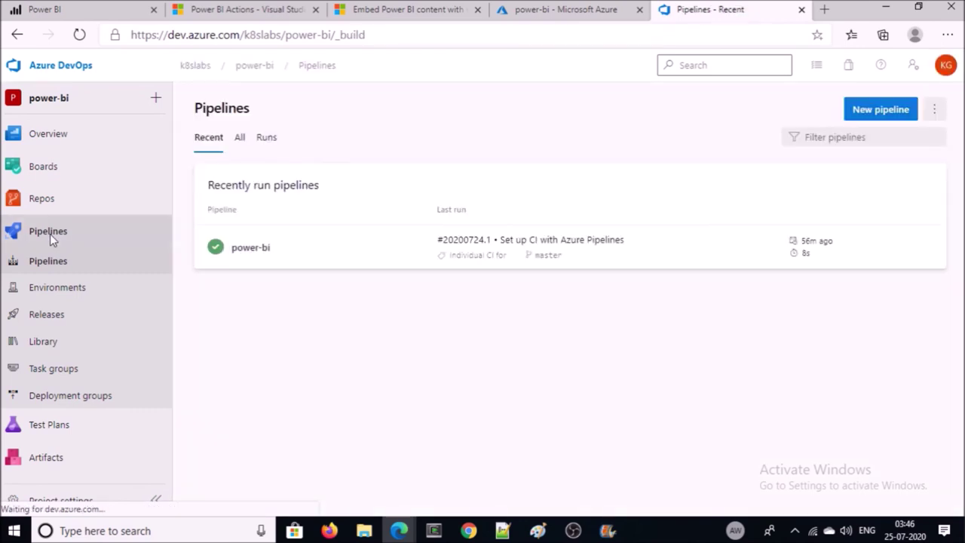
{"action": "left_click", "coordinate": [247, 257]}
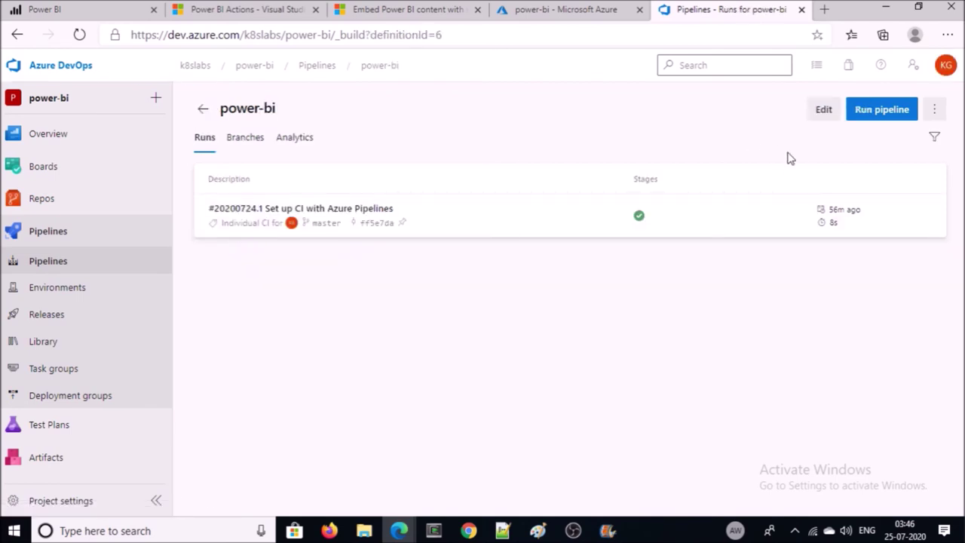
{"action": "left_click", "coordinate": [869, 118]}
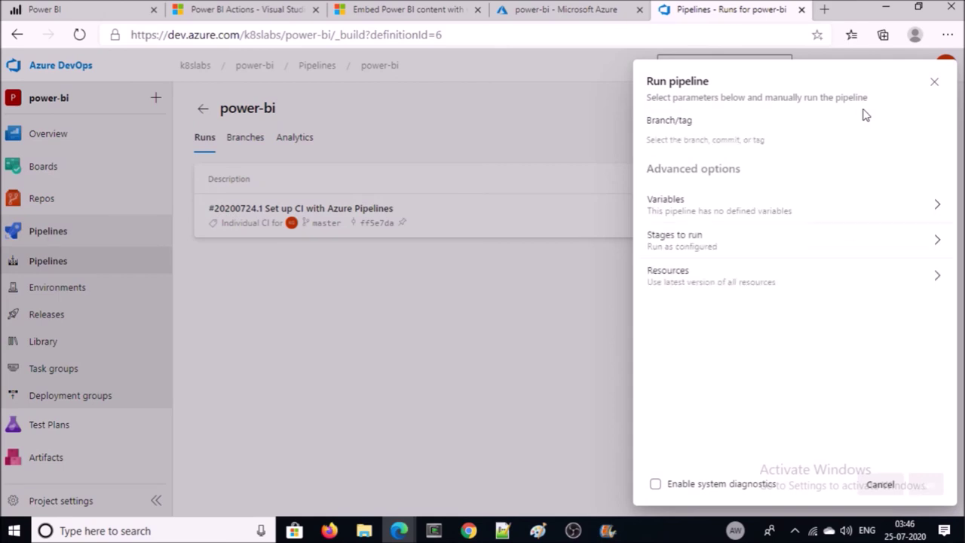
{"action": "left_click", "coordinate": [926, 484]}
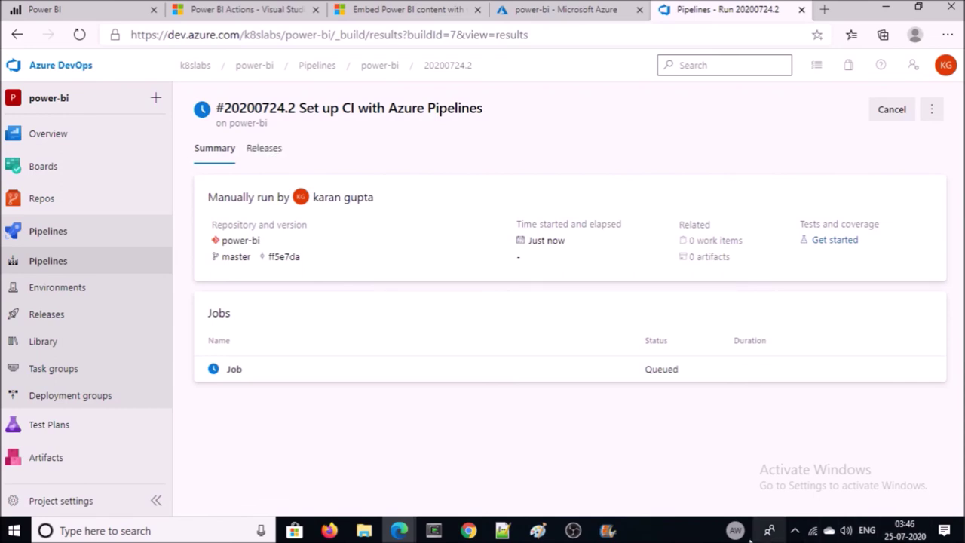
{"action": "left_click", "coordinate": [658, 377]}
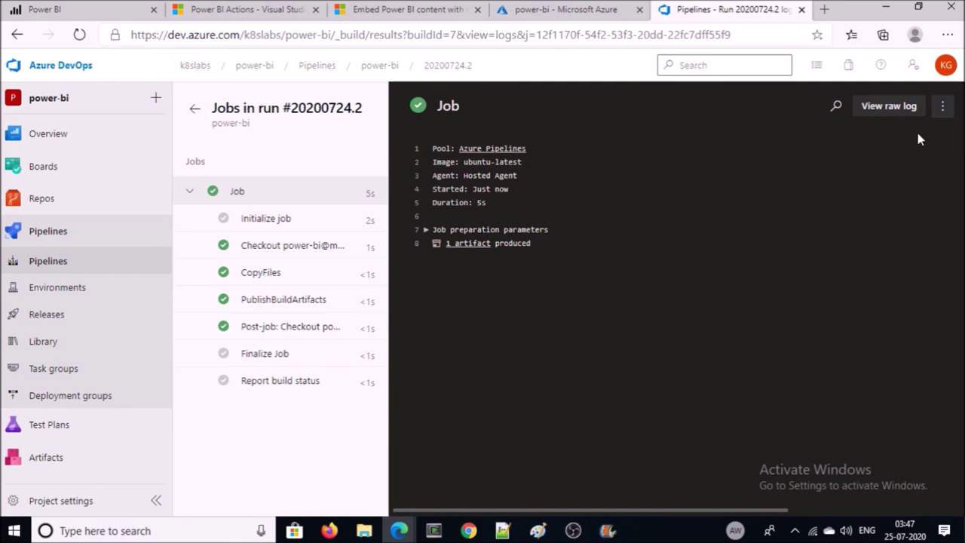
Create a release of PowerBi-CD with the Dev Environment stage switched to a manual trigger and artifact version 20200724.2
{"action": "left_click", "coordinate": [97, 324]}
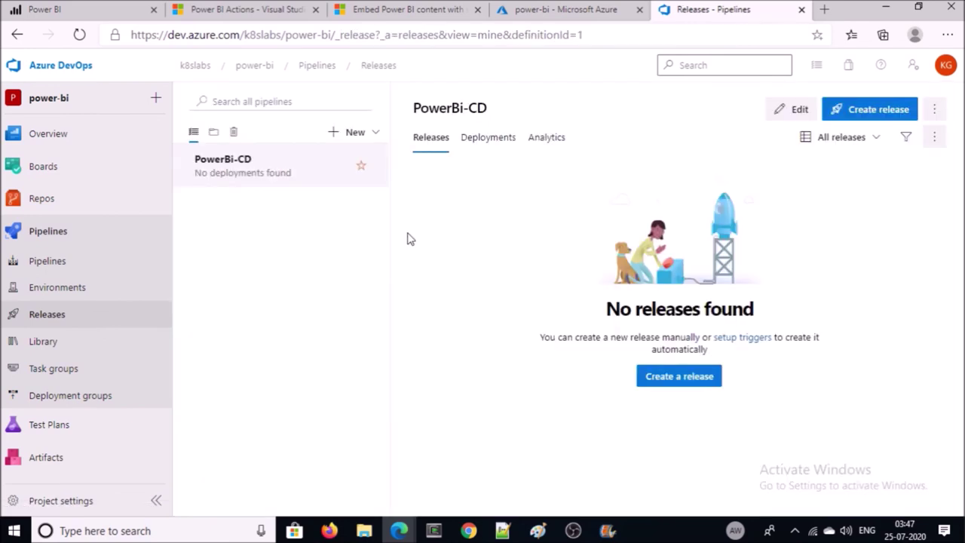
{"action": "left_click", "coordinate": [686, 383]}
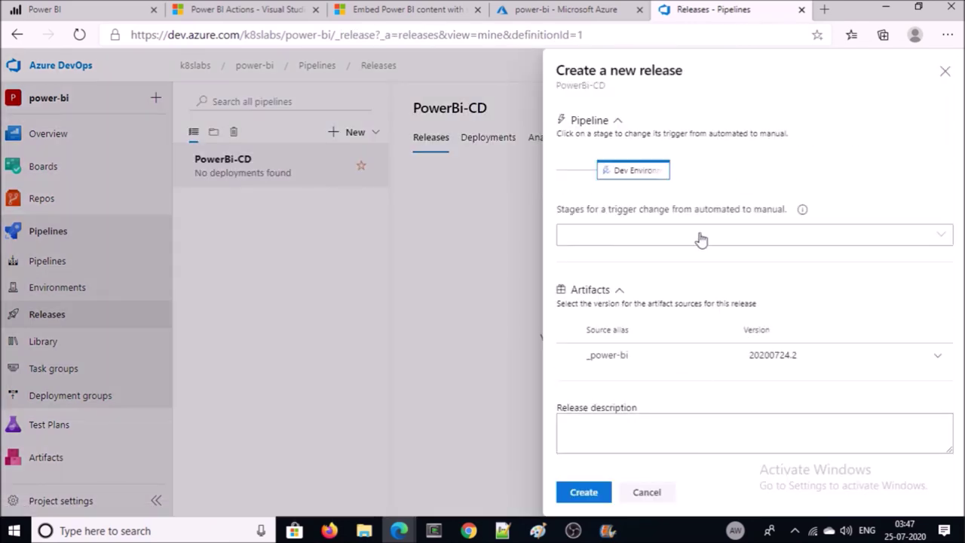
{"action": "left_click", "coordinate": [643, 180]}
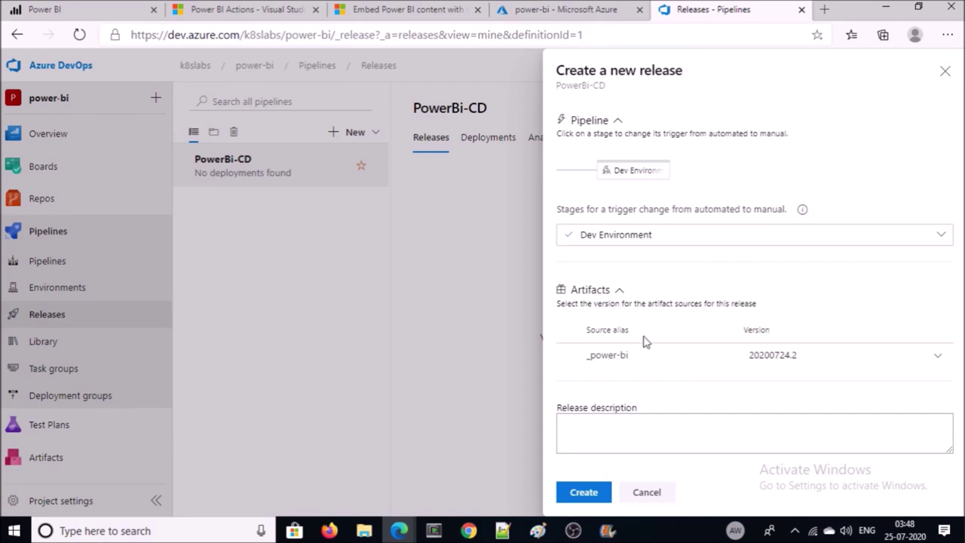
{"action": "left_click", "coordinate": [585, 494]}
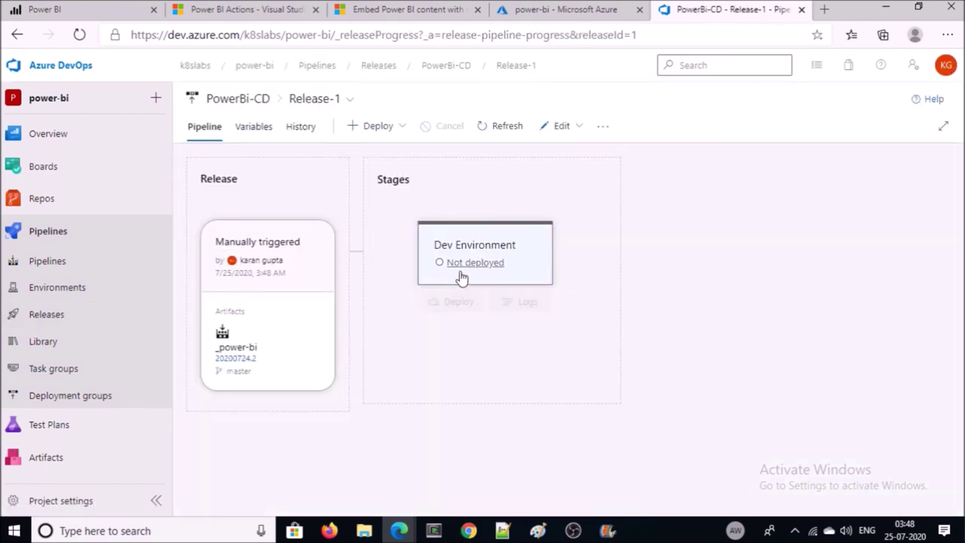
Deploy the release to the Dev Environment stage with the comment "first deployment" and open the stage's deployment logs
{"action": "mouse_move", "coordinate": [453, 314]}
{"action": "left_click", "coordinate": [453, 309]}
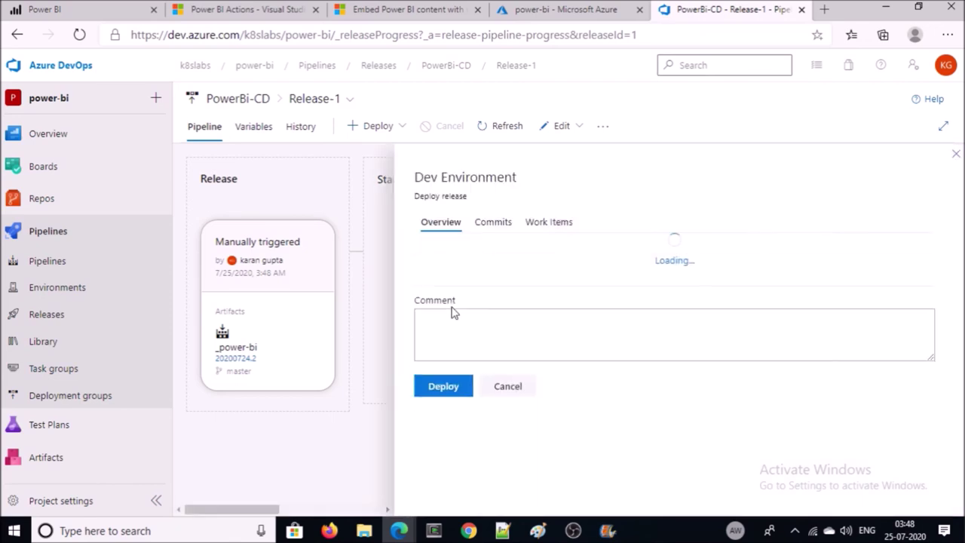
{"action": "left_click", "coordinate": [462, 405]}
{"action": "type", "text": "first deployment"}
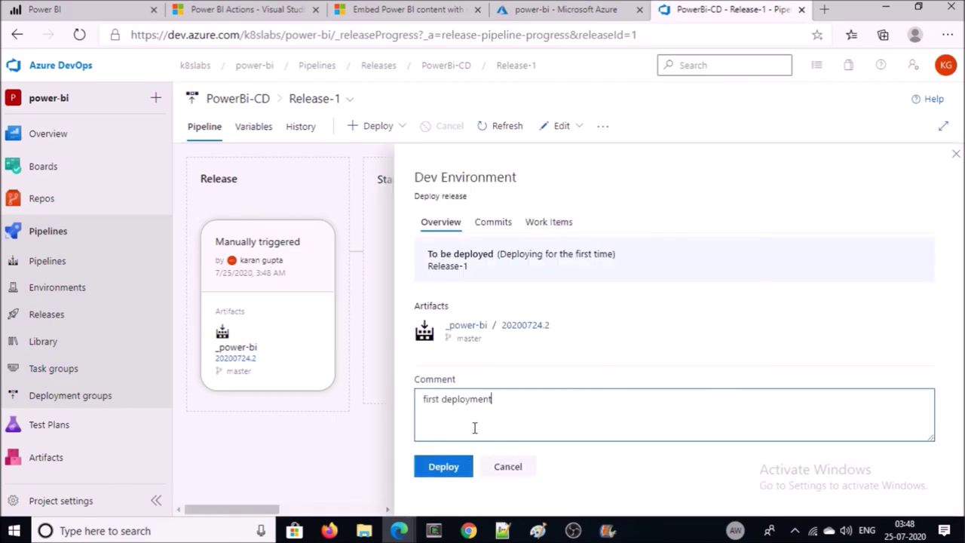
{"action": "left_click", "coordinate": [451, 465]}
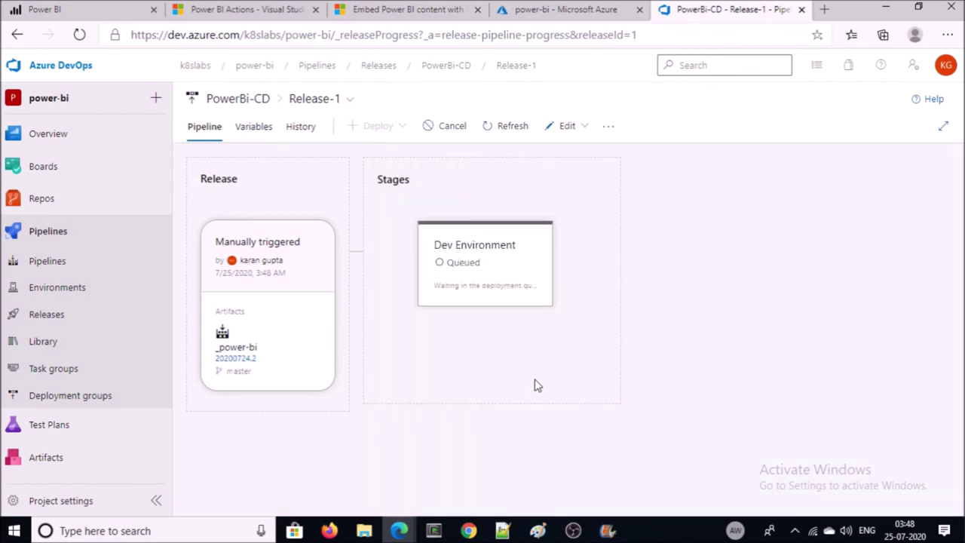
{"action": "mouse_move", "coordinate": [510, 299]}
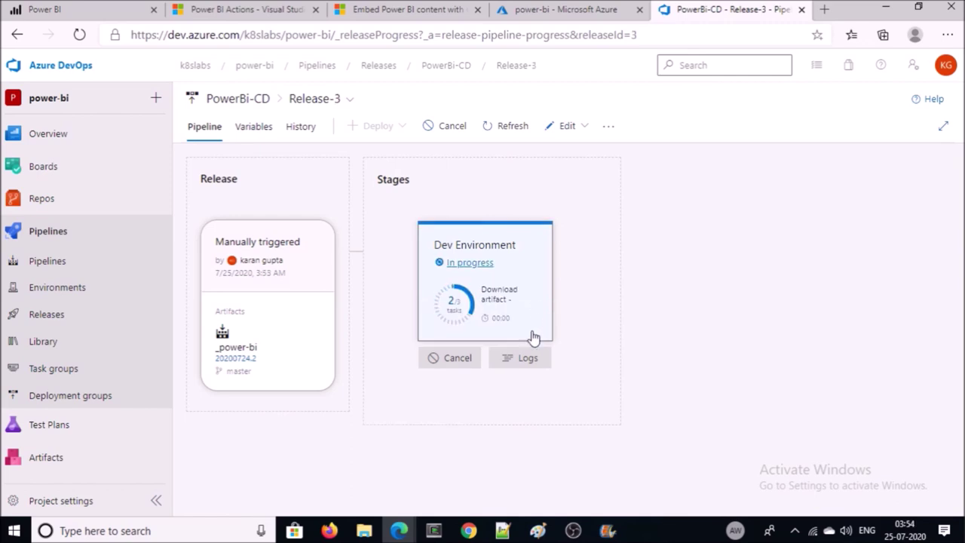
{"action": "left_click", "coordinate": [528, 358]}
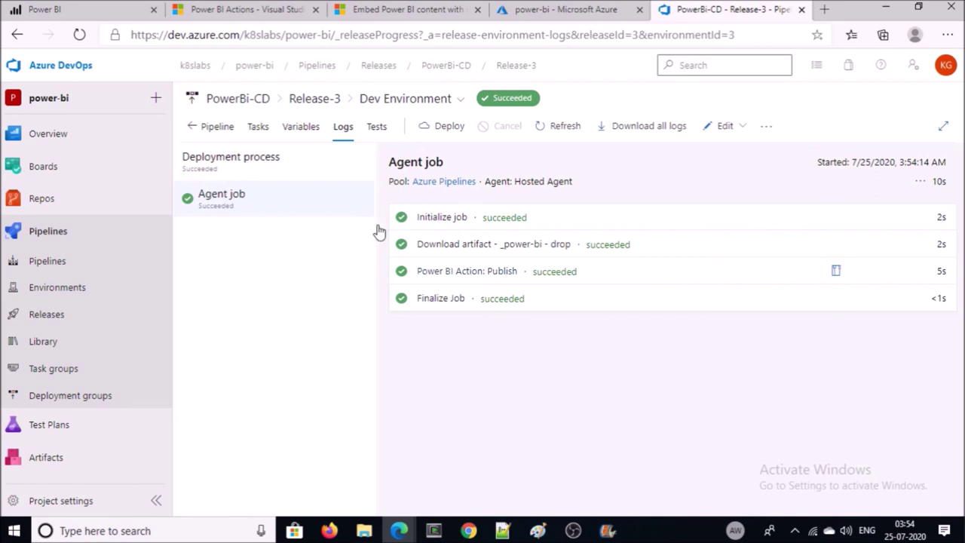
Switch to Power BI and view the COVID-19 US Tracking Sample report in the Demo workspace, dismissing the notification and tips
{"action": "key", "text": "ctrl+1"}
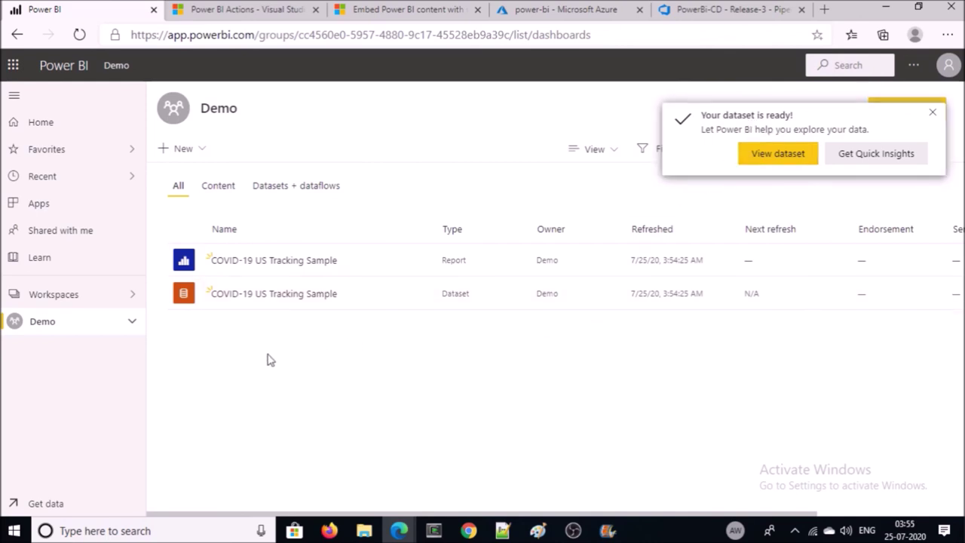
{"action": "left_click", "coordinate": [293, 264]}
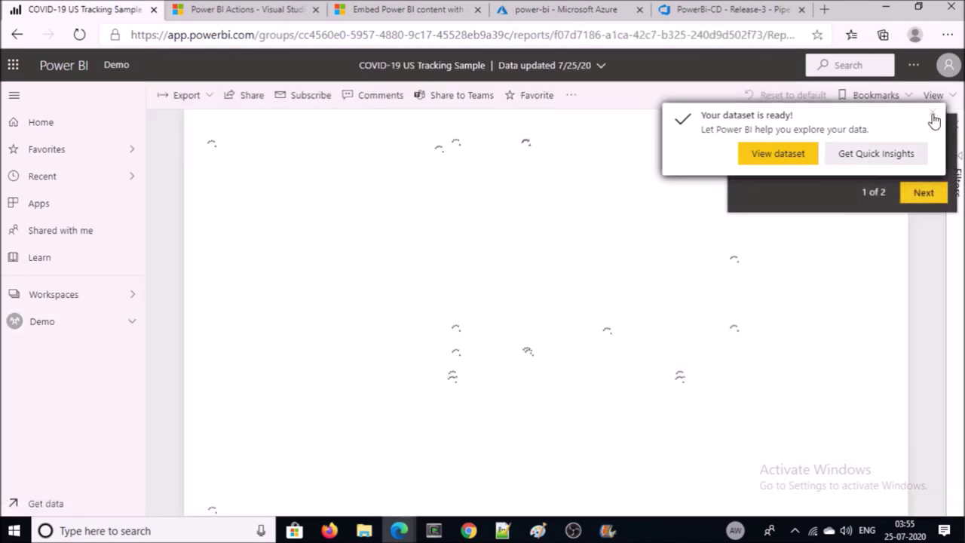
{"action": "left_click", "coordinate": [933, 113]}
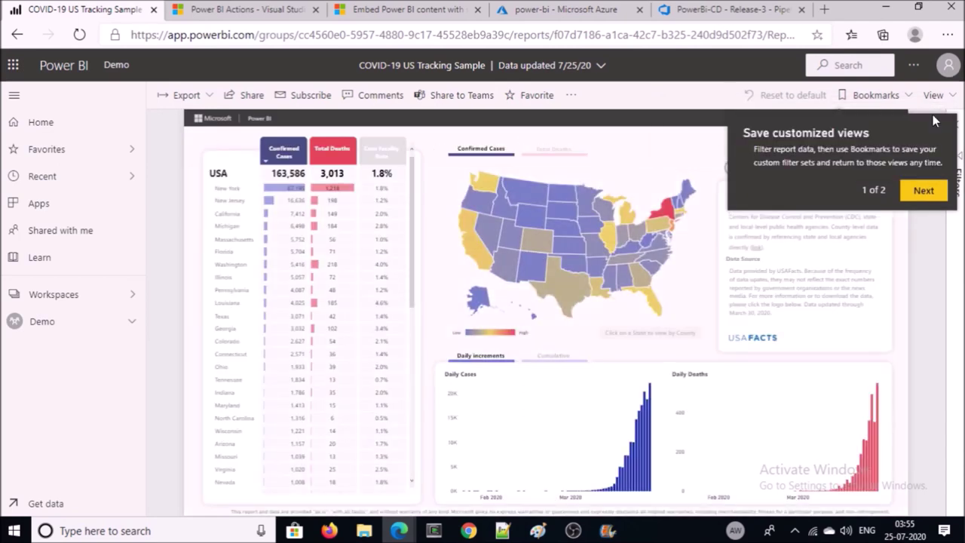
{"action": "left_click", "coordinate": [921, 189]}
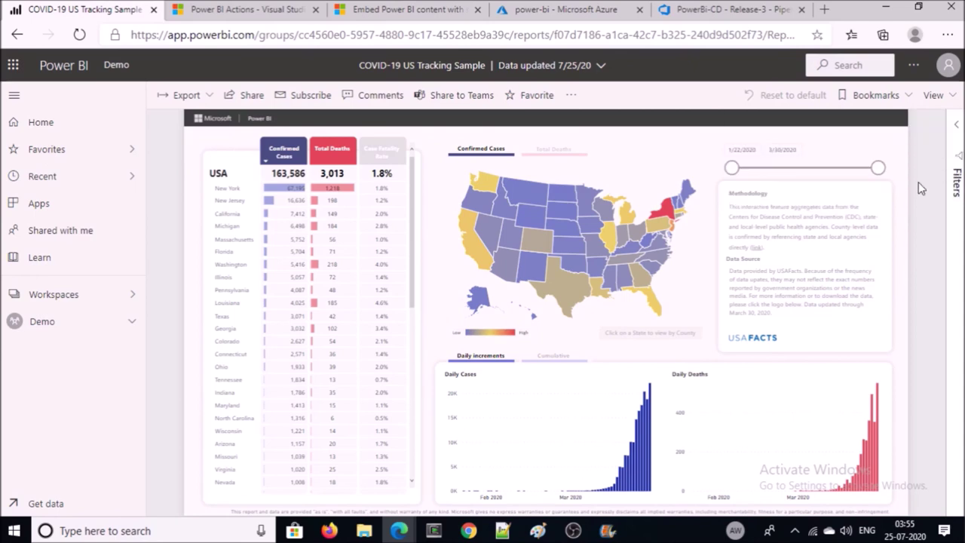